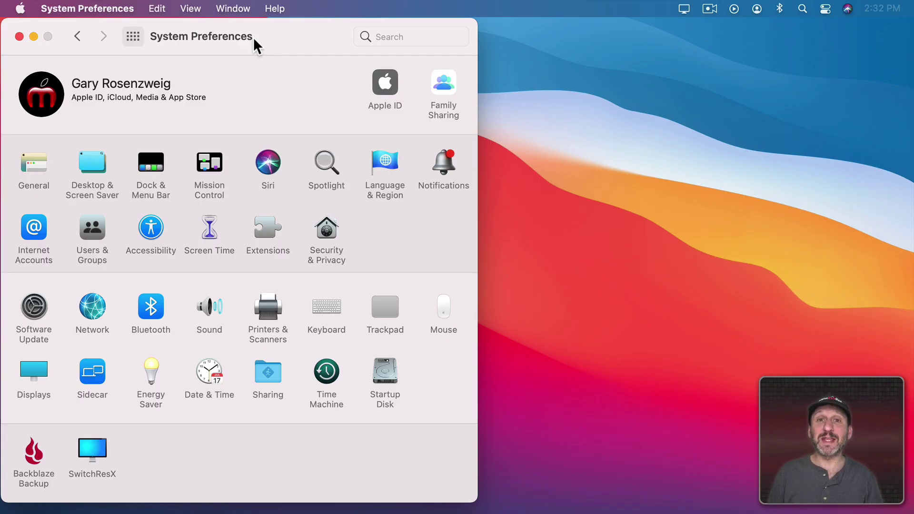
# Step: Open Voice Control under Accessibility, scroll through its built-in Commands list, and close it
pyautogui.click(155, 238)
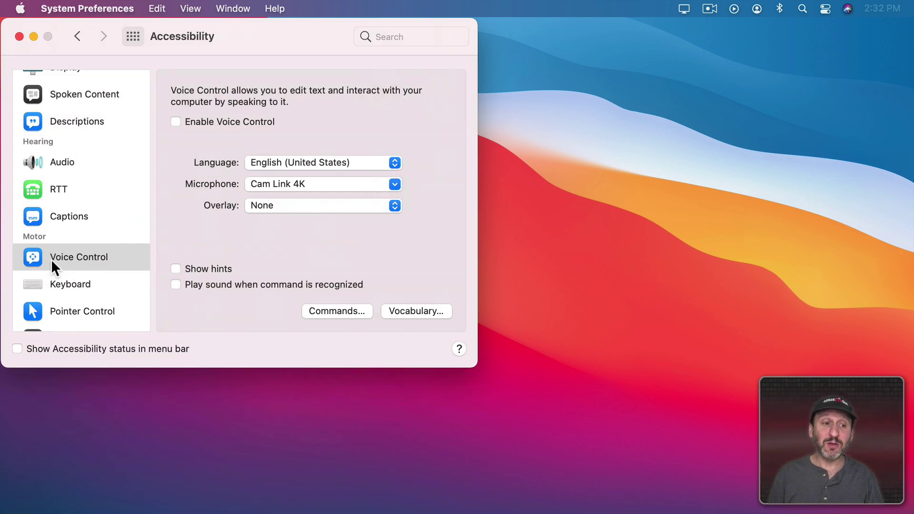
pyautogui.click(48, 257)
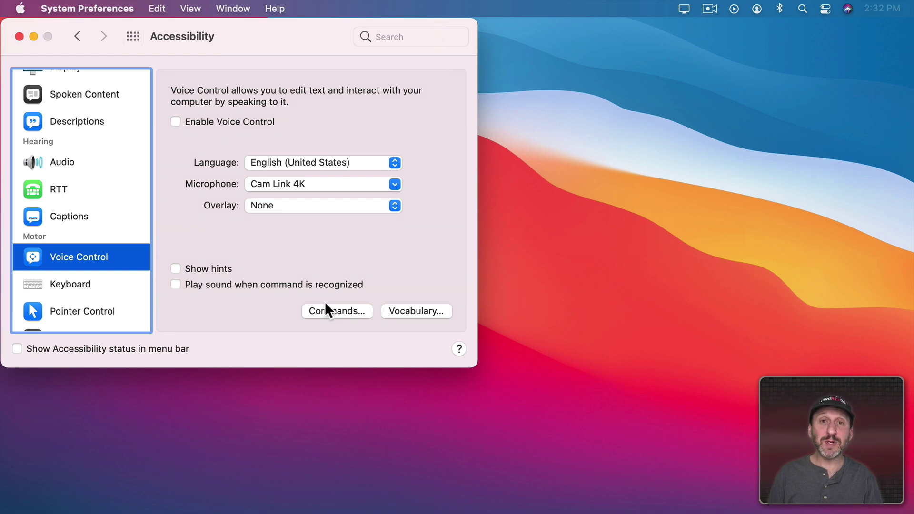
pyautogui.click(333, 314)
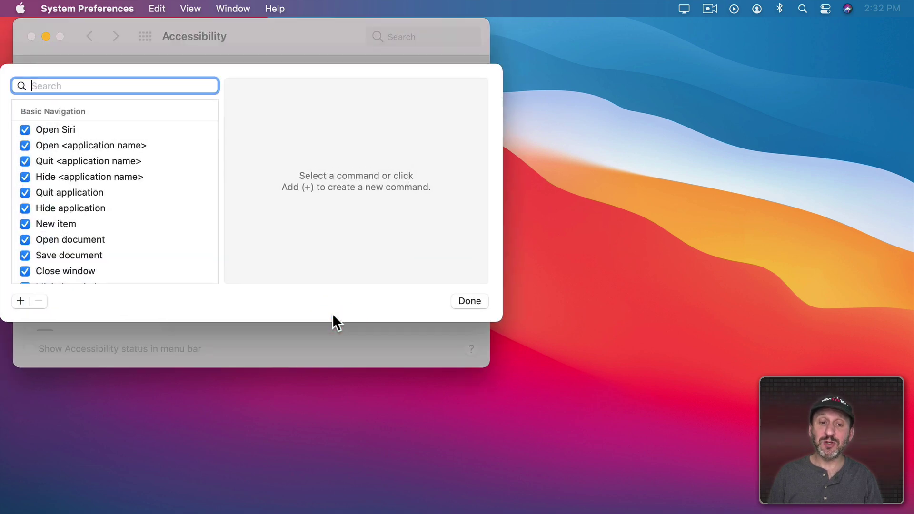
pyautogui.scroll(-15, 138, 220)
pyautogui.scroll(15, 138, 218)
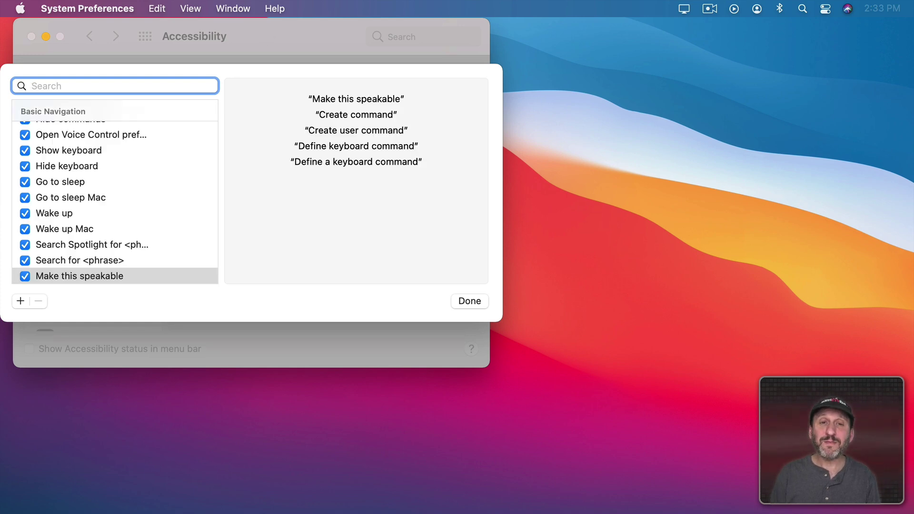
pyautogui.scroll(-5, 152, 253)
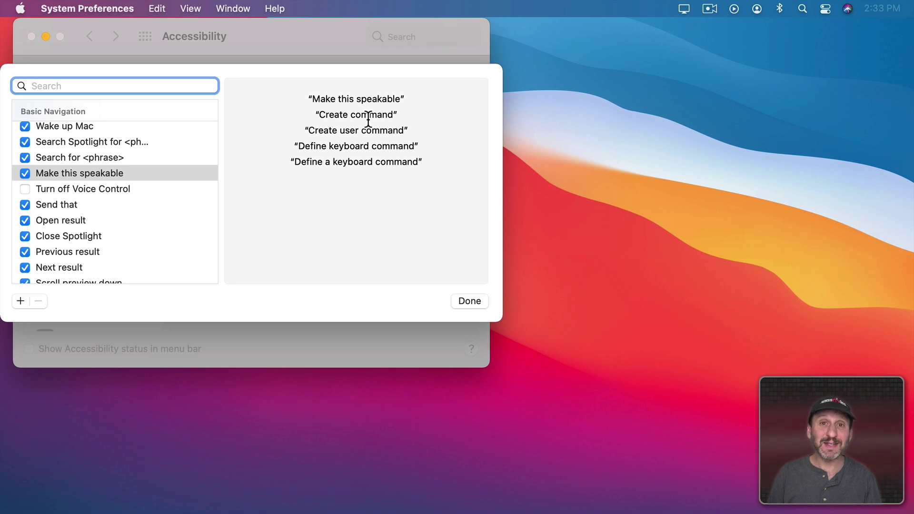
pyautogui.scroll(15, 101, 141)
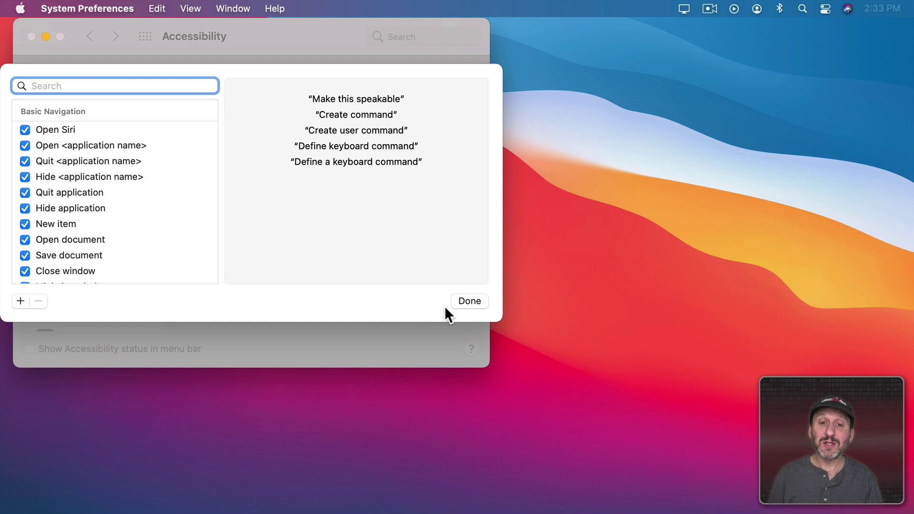
pyautogui.click(469, 302)
# Step: Set the Voice Control microphone to AT2020USB+ and open a new Safari window
pyautogui.moveTo(155, 487)
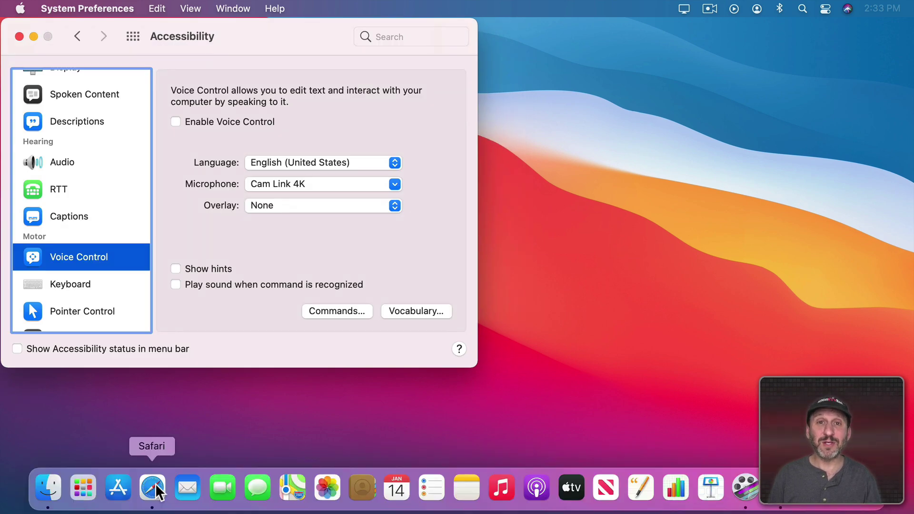
pyautogui.click(276, 184)
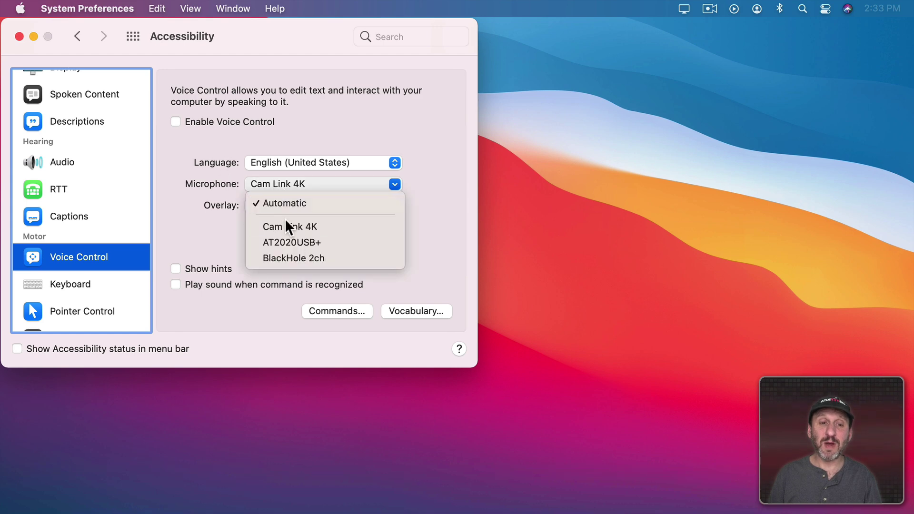
pyautogui.click(288, 241)
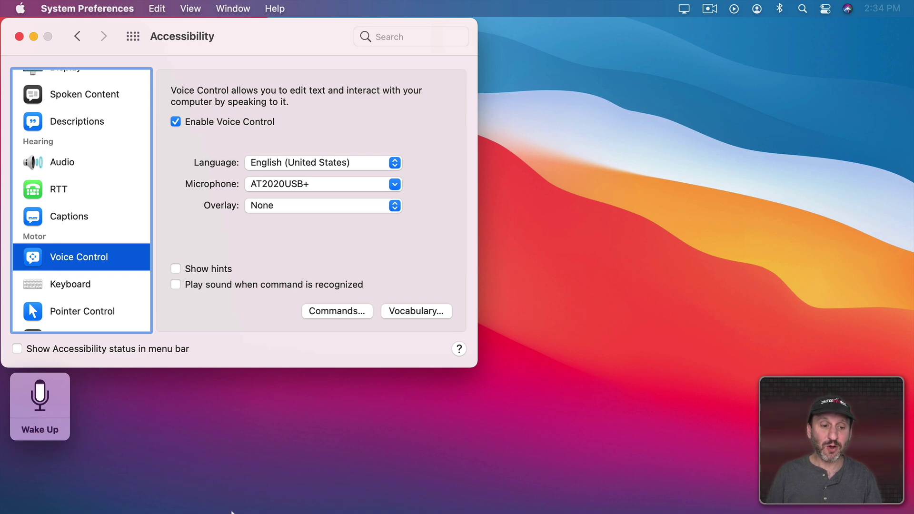
pyautogui.moveTo(143, 504)
pyautogui.click(151, 487)
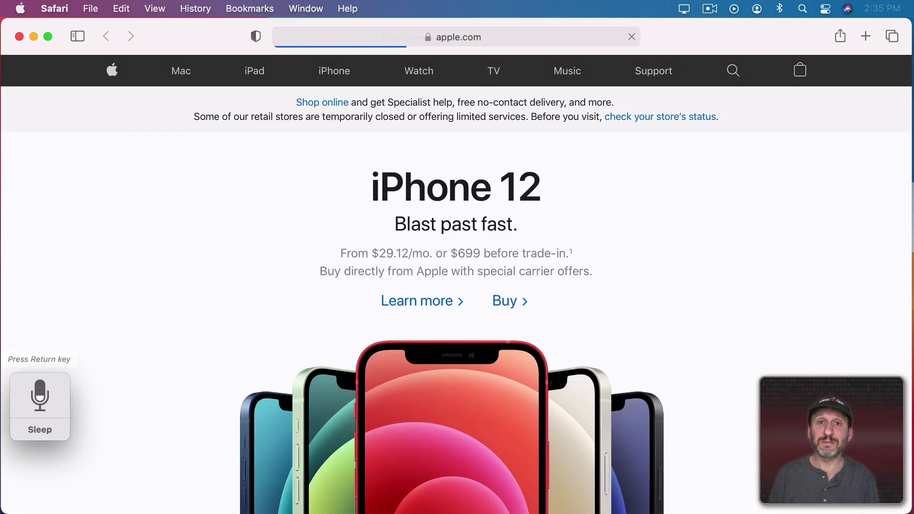
# Step: Sleep and wake Voice Control, then load Wikipedia.org from Safari's address bar
pyautogui.click(28, 429)
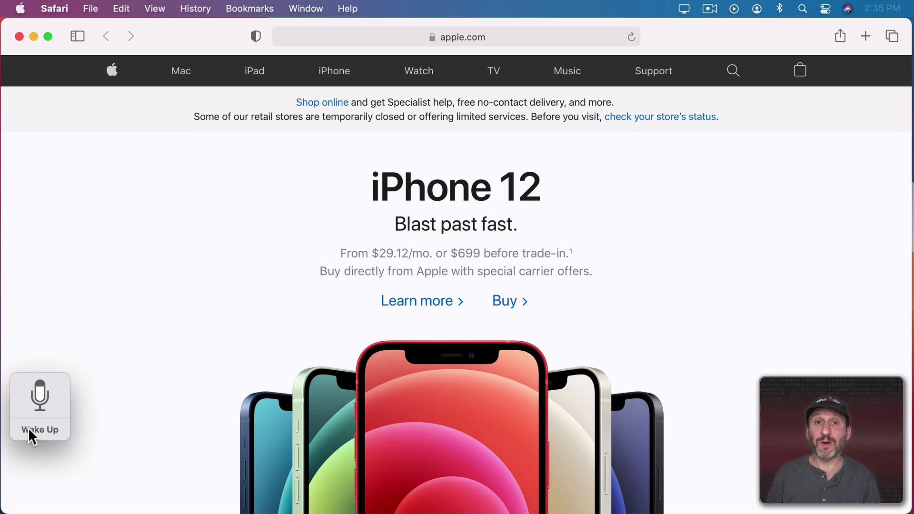
pyautogui.click(29, 430)
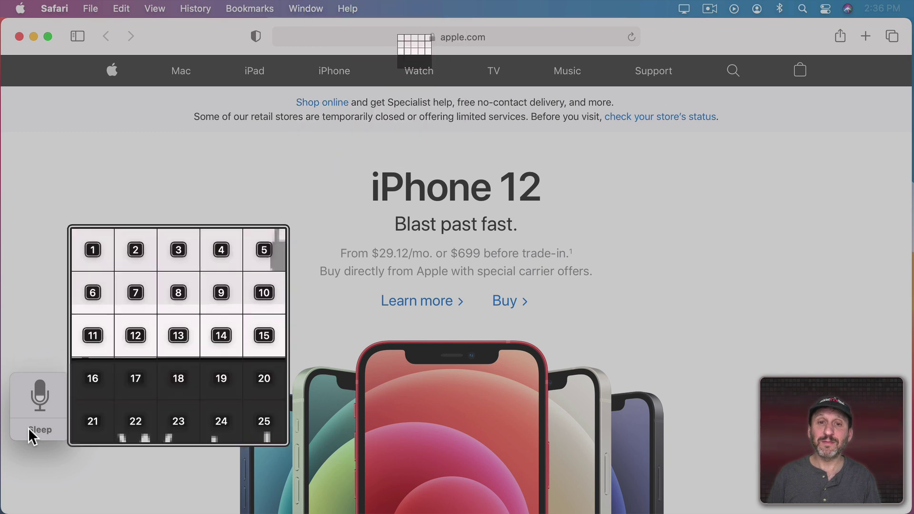
pyautogui.click(413, 35)
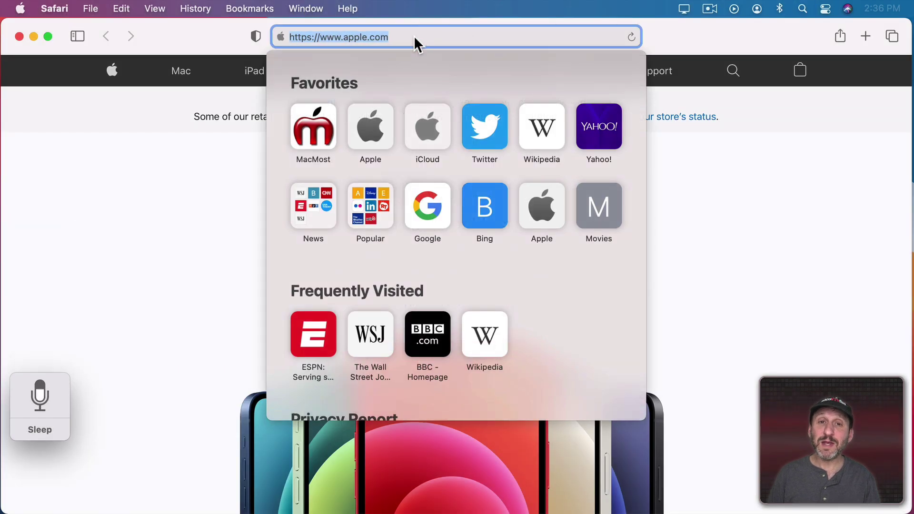
pyautogui.write('Wikipedia.org')
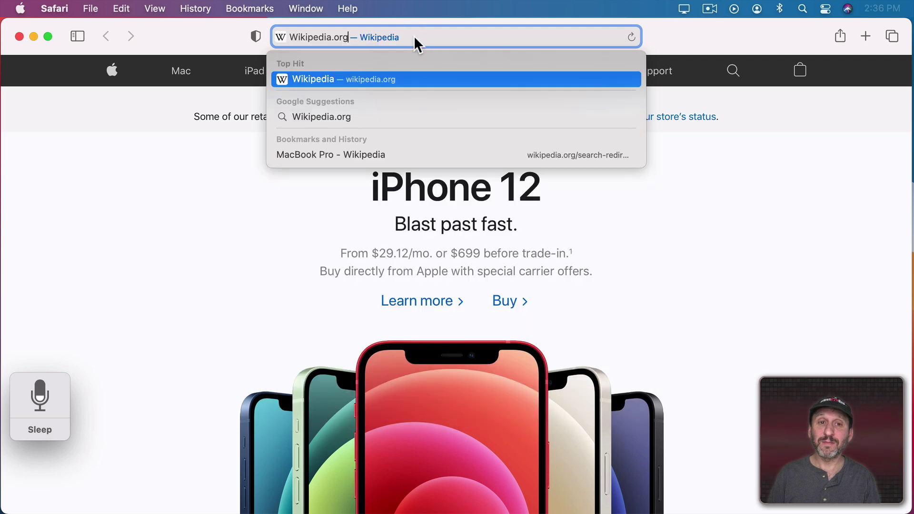
pyautogui.press('Return')
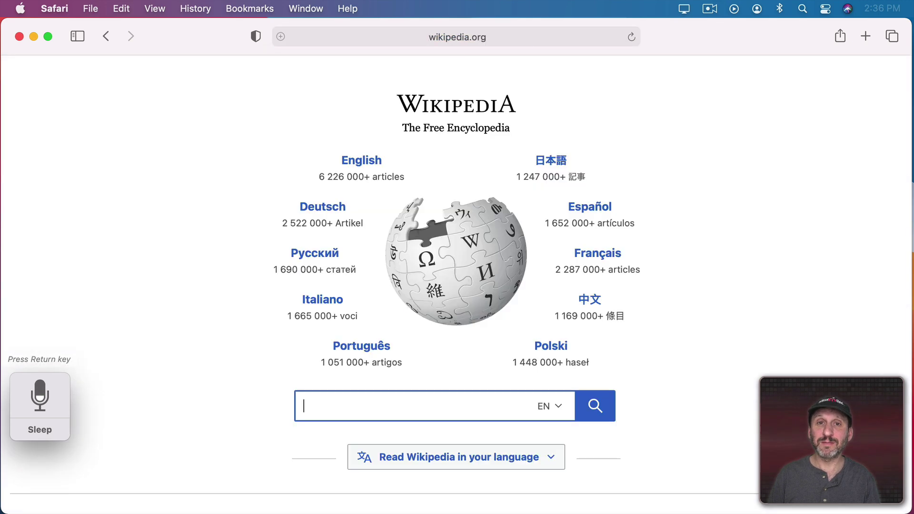
# Step: Put Voice Control to sleep and wake it again so it resumes listening
pyautogui.click(39, 430)
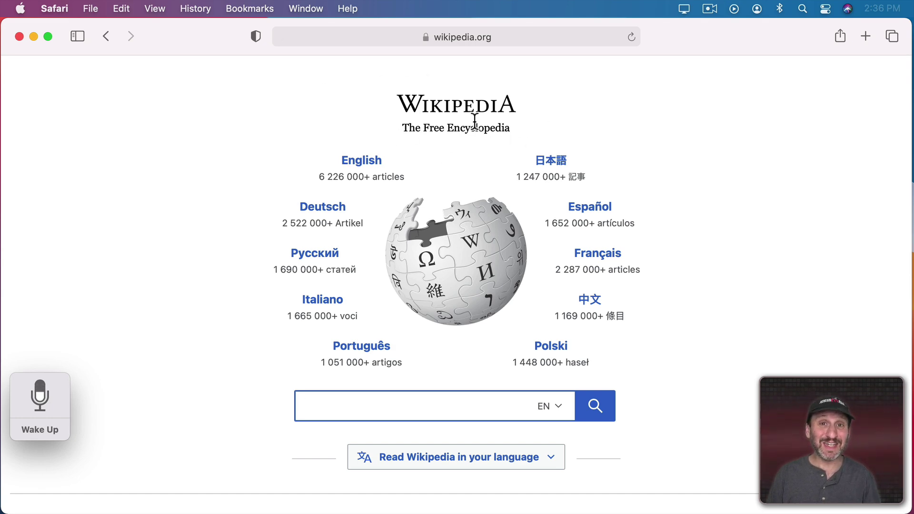
pyautogui.click(47, 434)
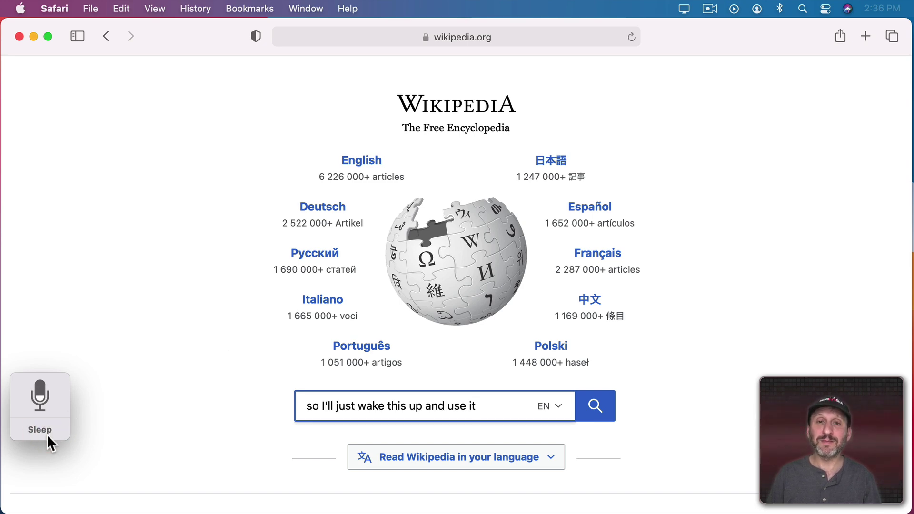
pyautogui.click(47, 431)
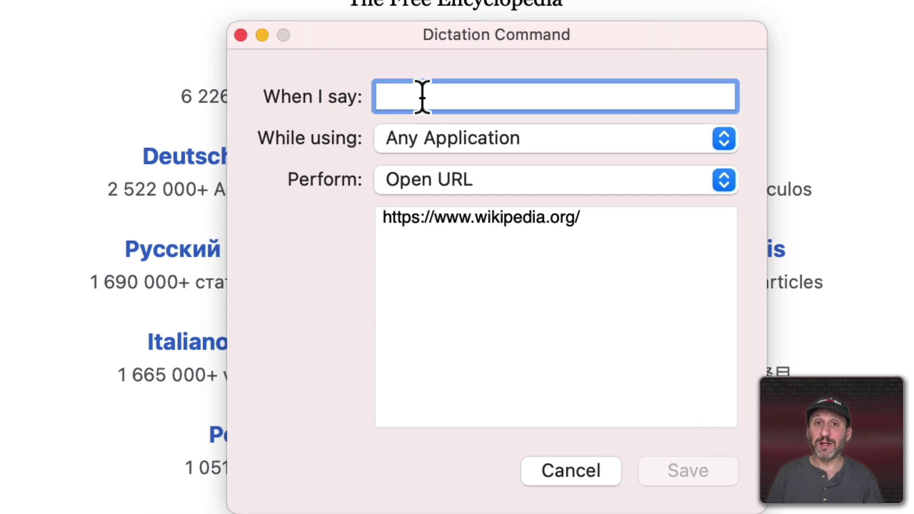
pyautogui.write('Wikipedia')
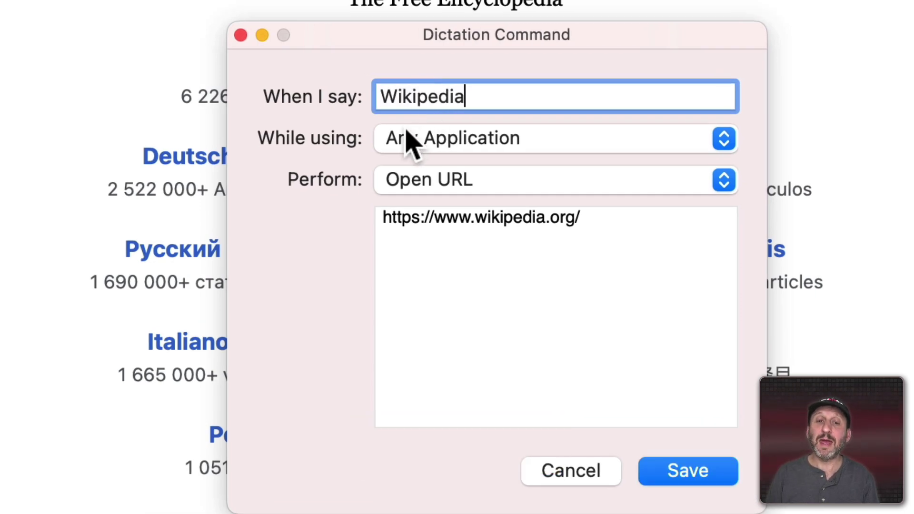
pyautogui.click(443, 157)
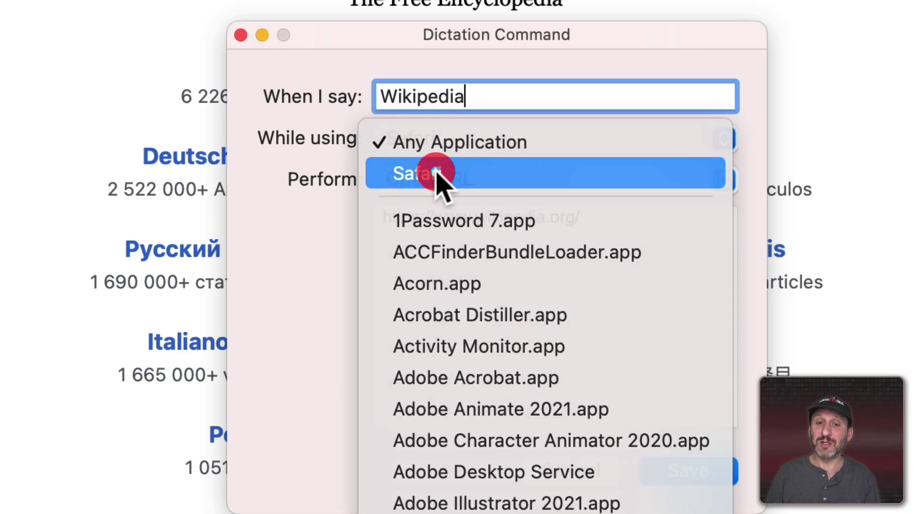
pyautogui.click(431, 173)
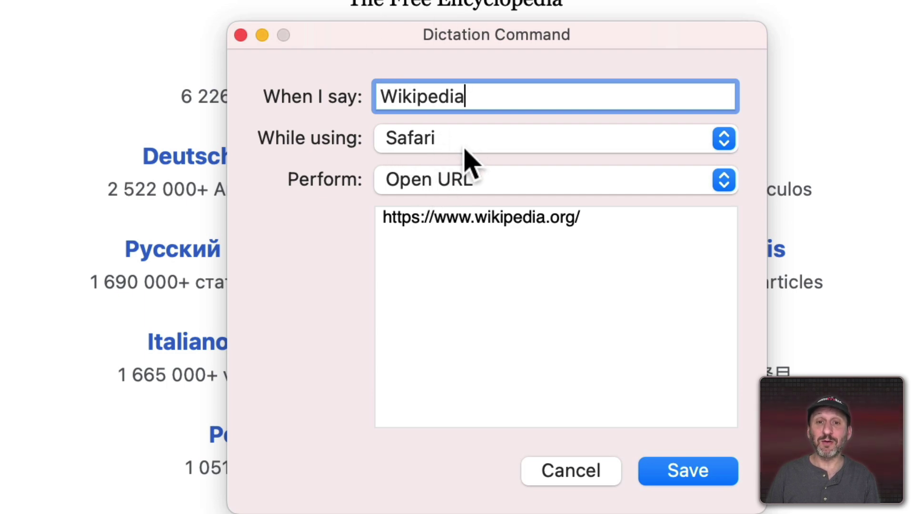
pyautogui.click(440, 171)
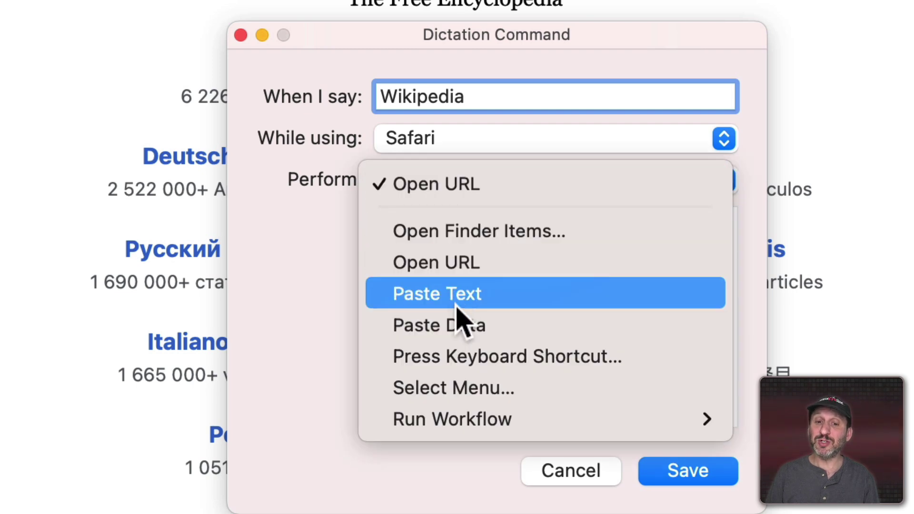
pyautogui.moveTo(456, 427)
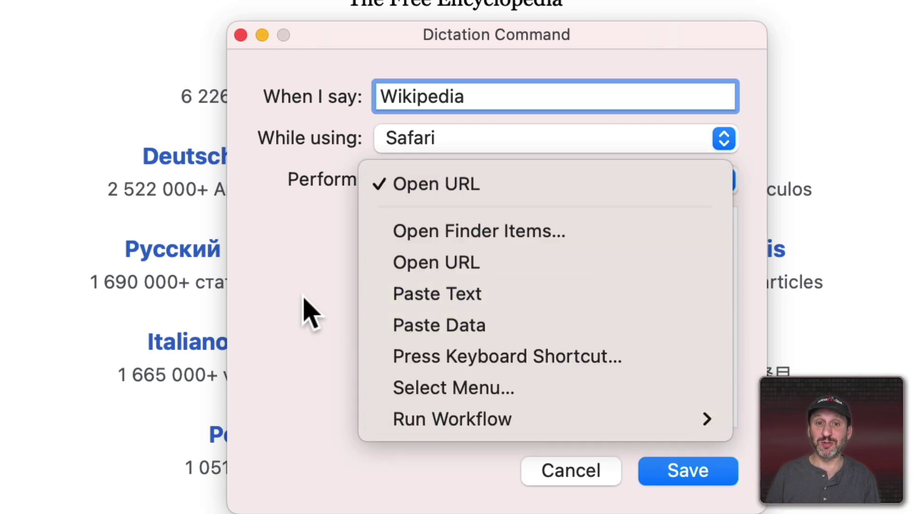
pyautogui.click(283, 278)
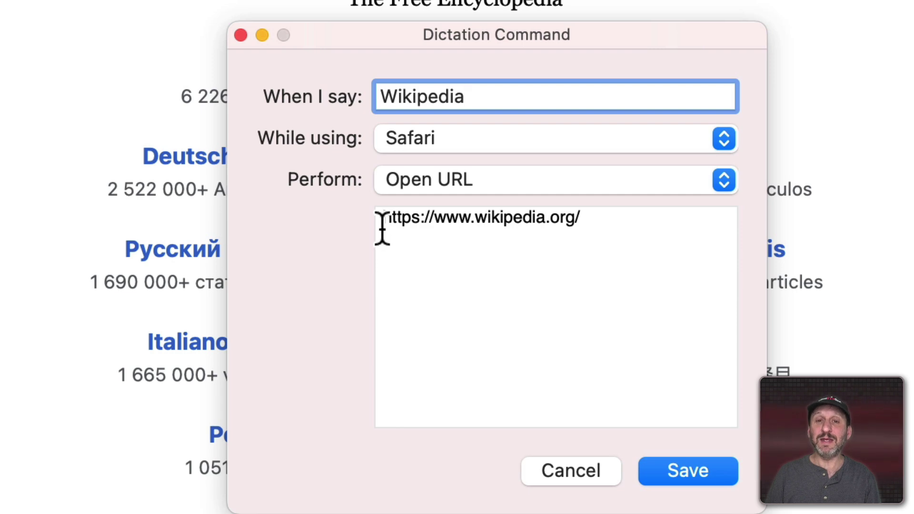
pyautogui.press('Tab')
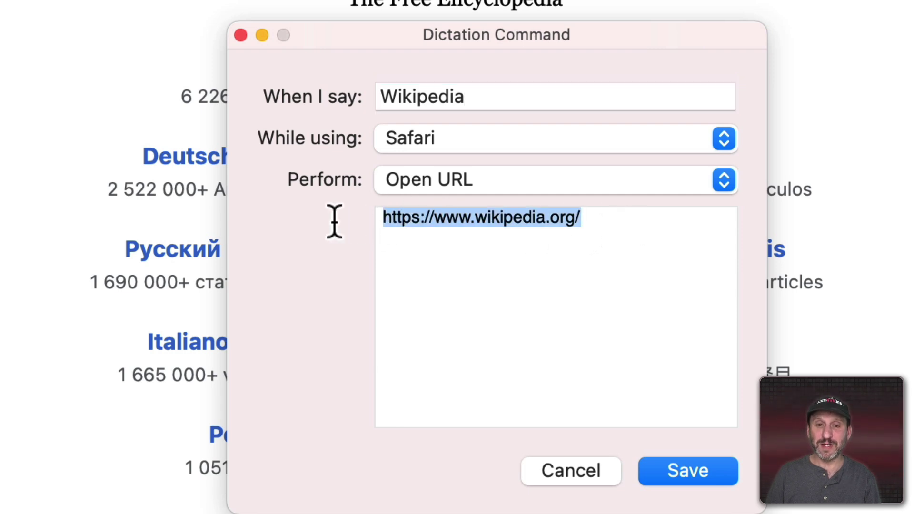
pyautogui.click(320, 219)
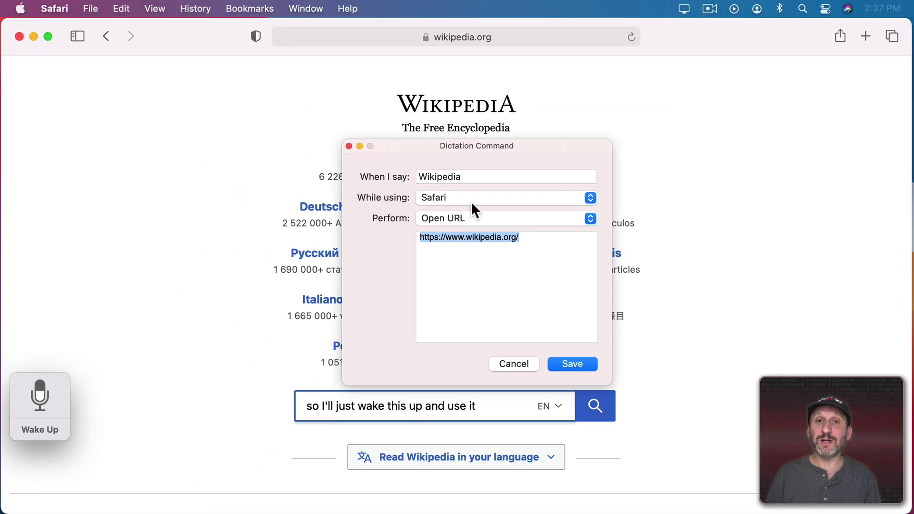
# Step: Save the 'Wikipedia' voice command in the Dictation Command dialog
pyautogui.click(572, 363)
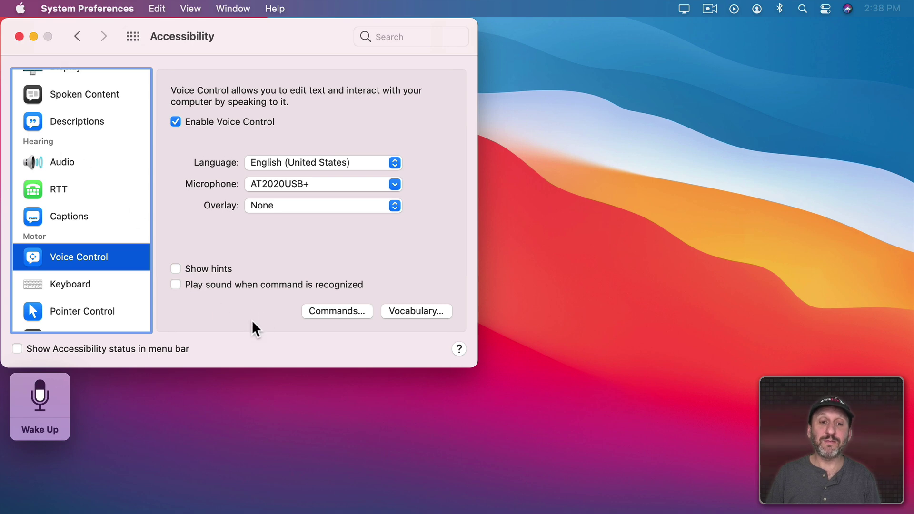
# Step: Open the custom Wikipedia command and set While using to Any Application
pyautogui.click(324, 307)
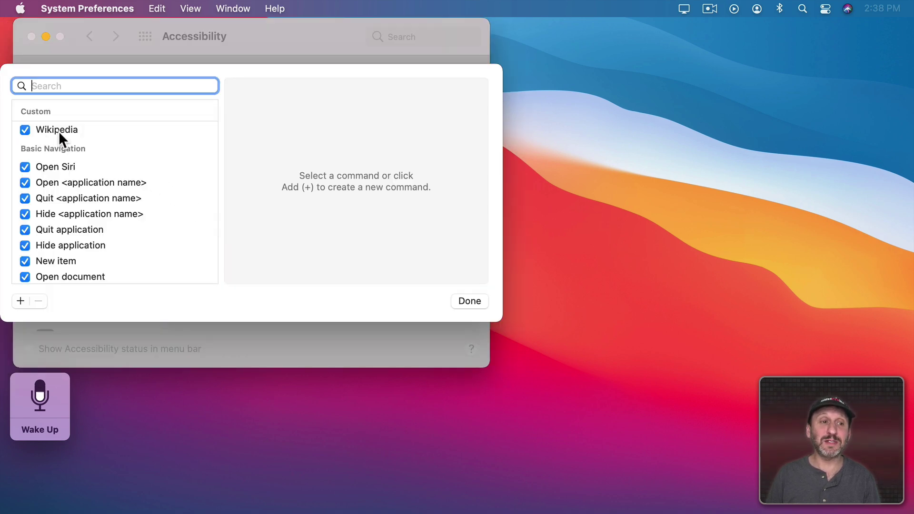
pyautogui.click(61, 129)
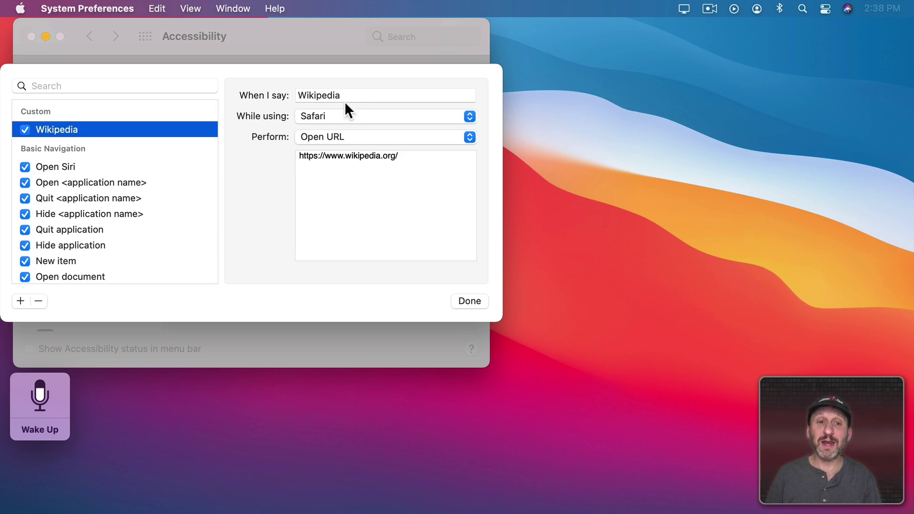
pyautogui.click(301, 96)
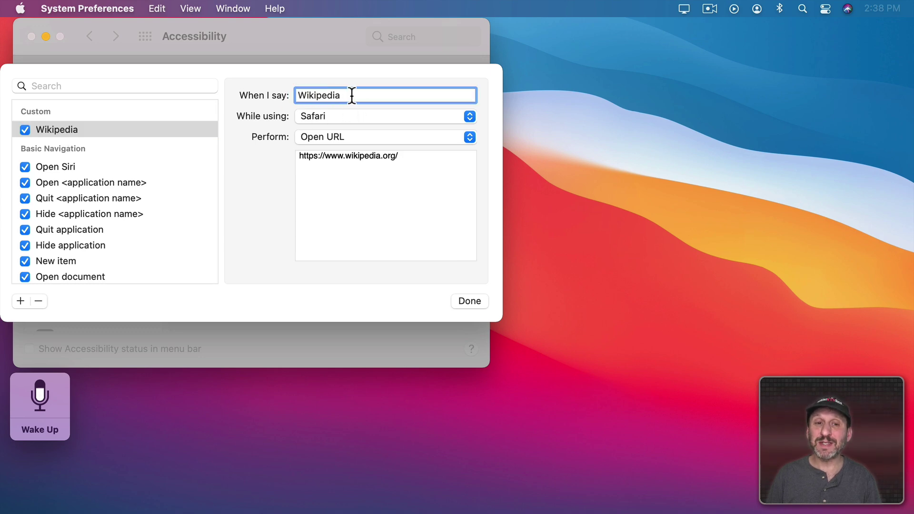
pyautogui.click(327, 117)
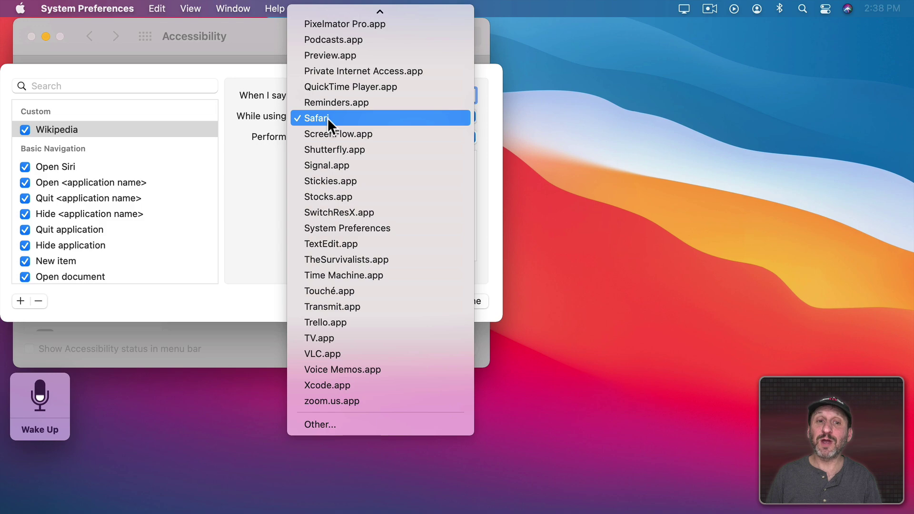
pyautogui.moveTo(314, 6)
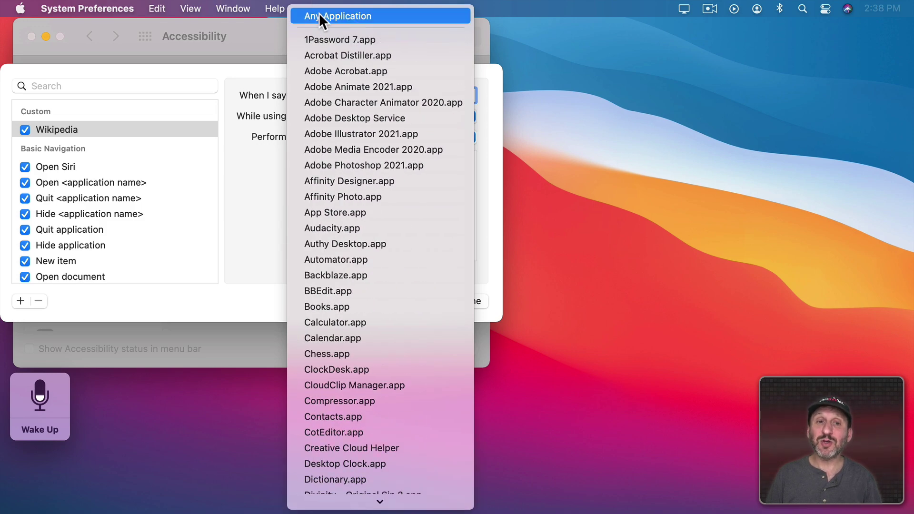
pyautogui.click(319, 14)
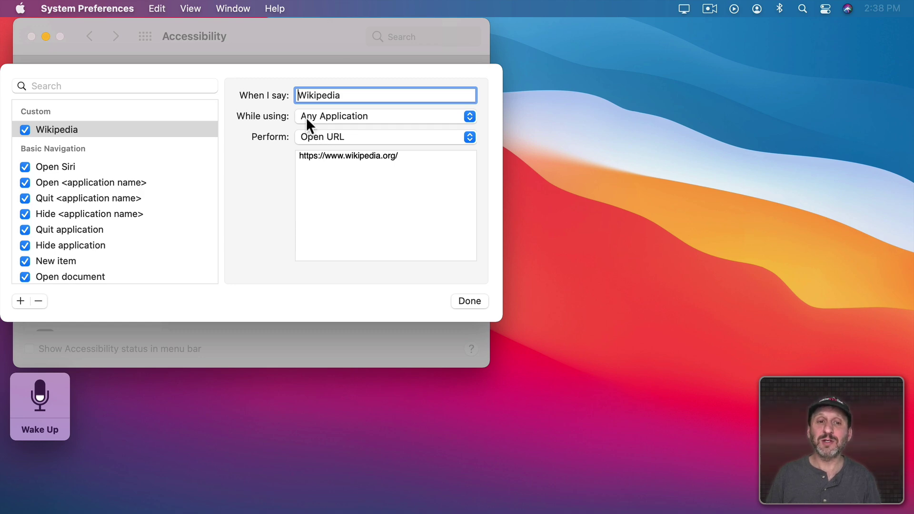
# Step: Change the trigger phrase to 'Go to site Wikipedia' and finish editing commands
pyautogui.click(297, 95)
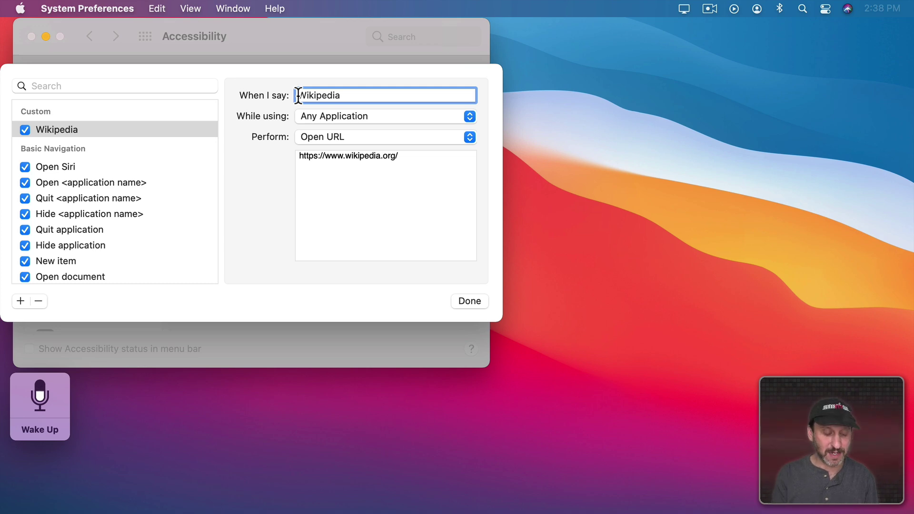
pyautogui.write('Go to site')
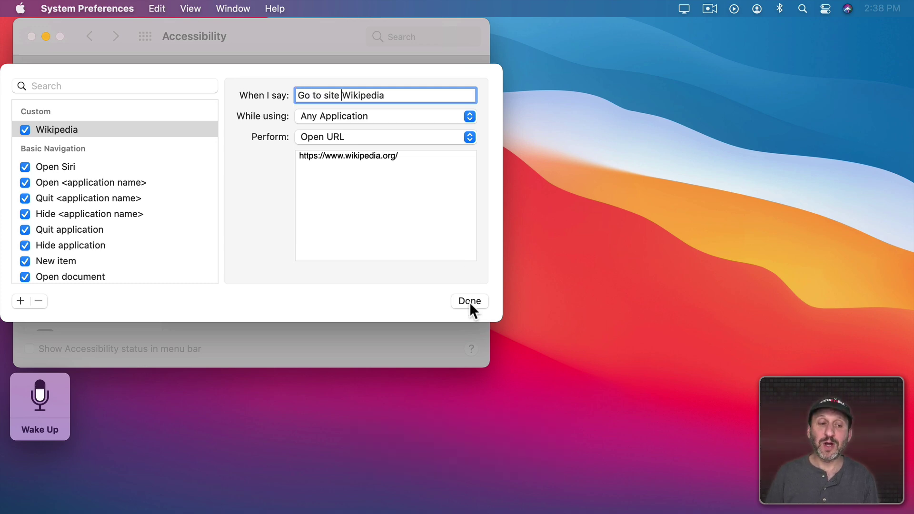
pyautogui.click(469, 301)
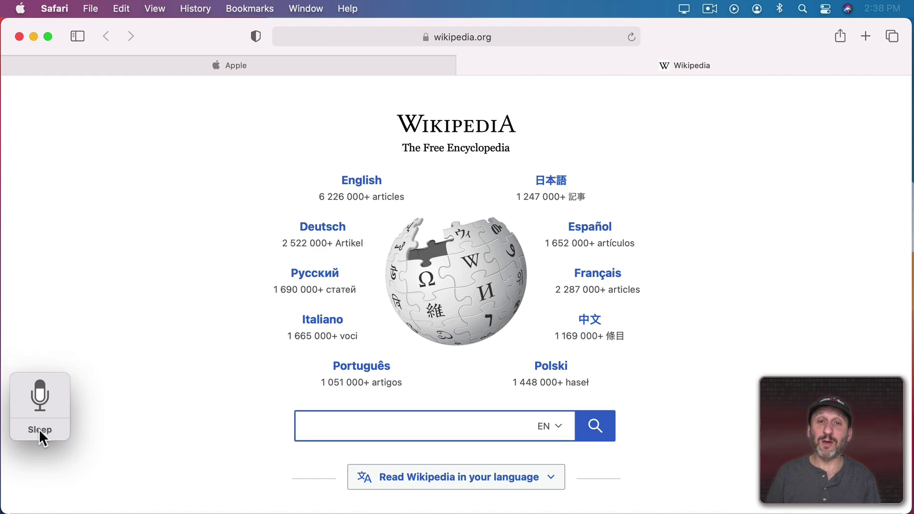
# Step: Put Voice Control to sleep, then open English Wikipedia and today's featured article
pyautogui.click(39, 429)
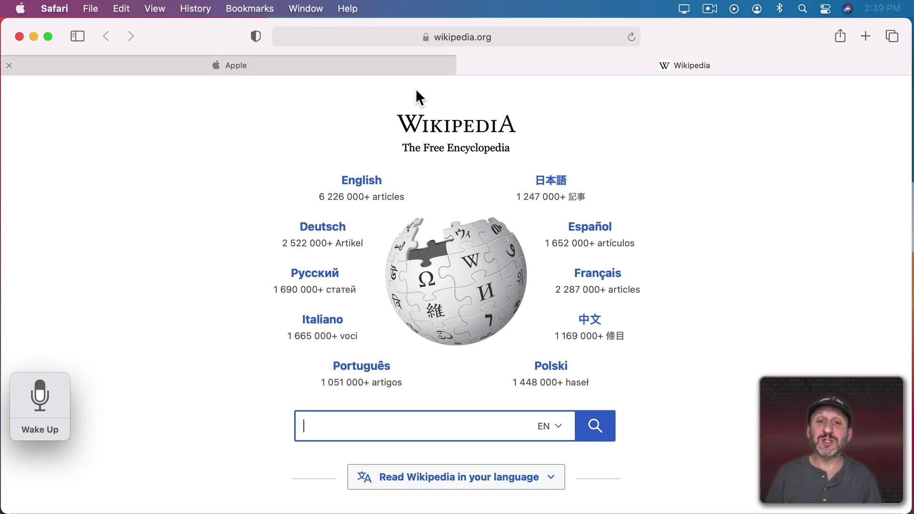
pyautogui.click(370, 178)
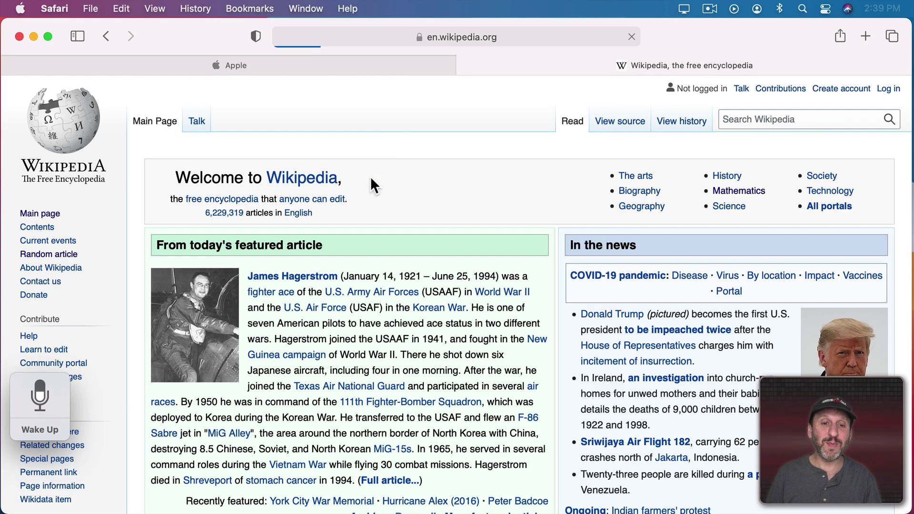
pyautogui.click(289, 276)
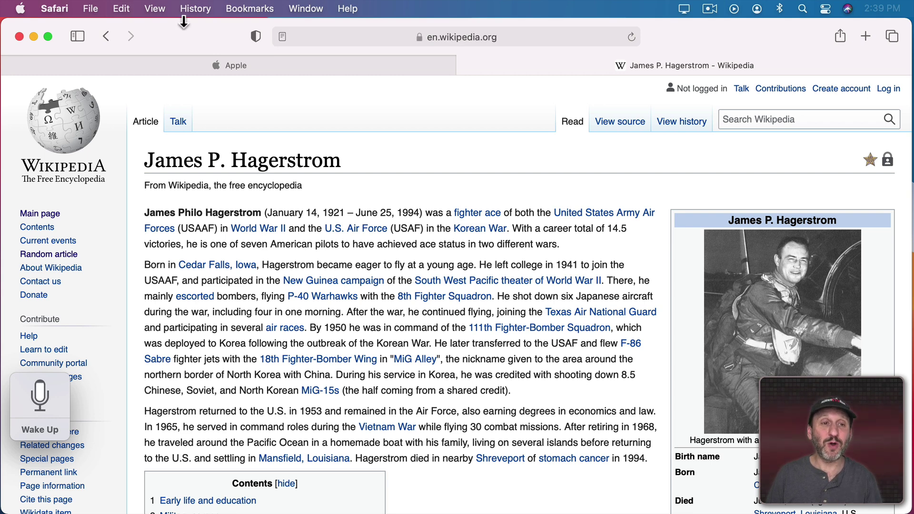
# Step: Wake Voice Control and capture Safari's View > Show Reader item as a new command
pyautogui.click(38, 430)
pyautogui.click(154, 9)
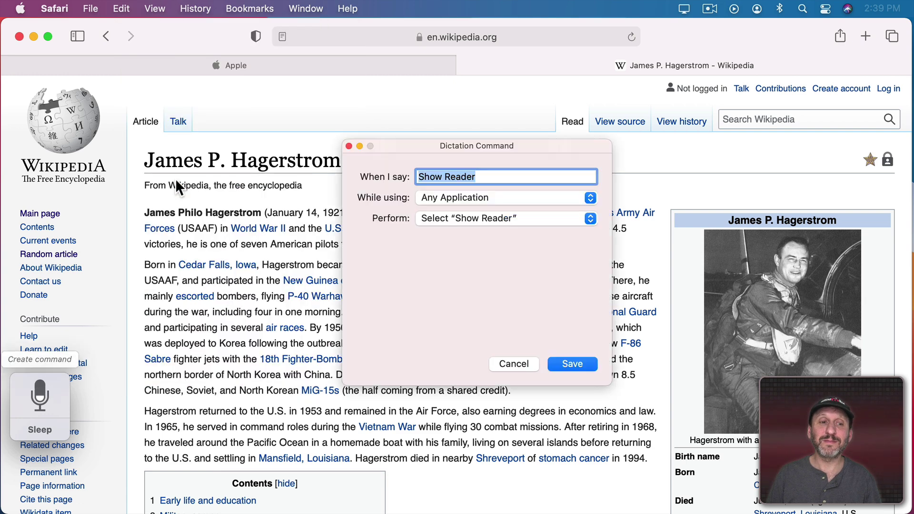
pyautogui.click(41, 437)
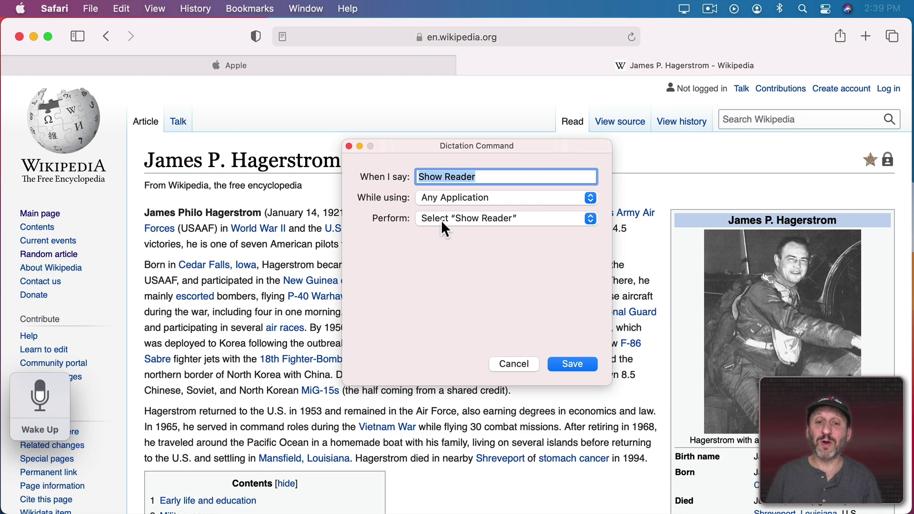
# Step: Limit the Show Reader command to Safari and move to the end of its phrase
pyautogui.click(433, 196)
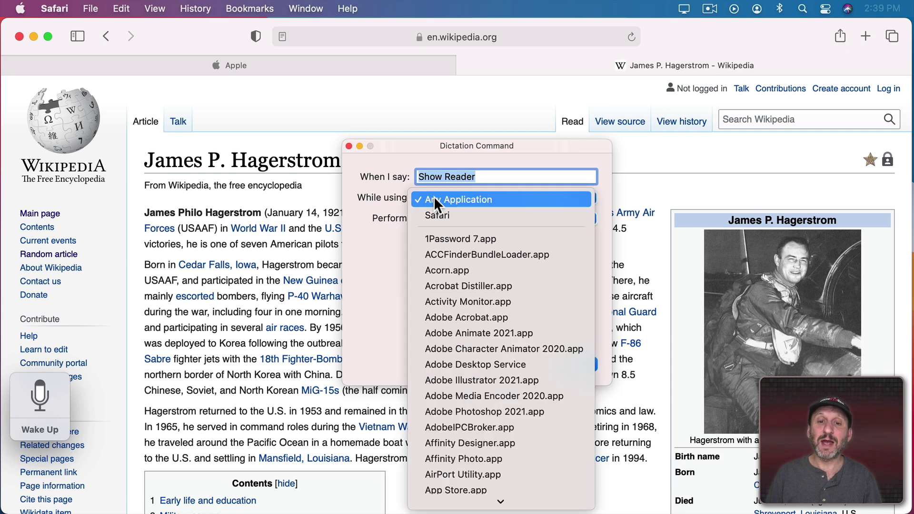
pyautogui.click(435, 210)
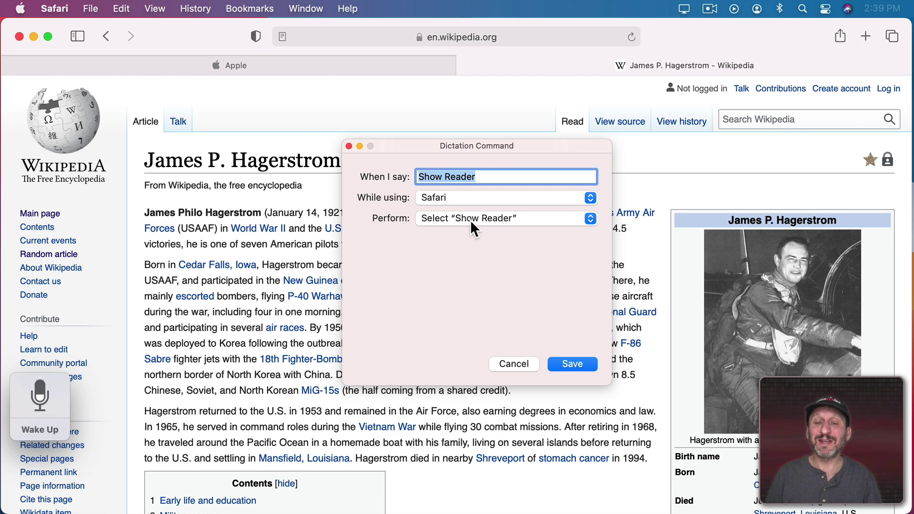
pyautogui.click(486, 178)
pyautogui.press('super+Left')
pyautogui.hotkey('alt', 'Right')
pyautogui.hotkey('alt', 'Right')
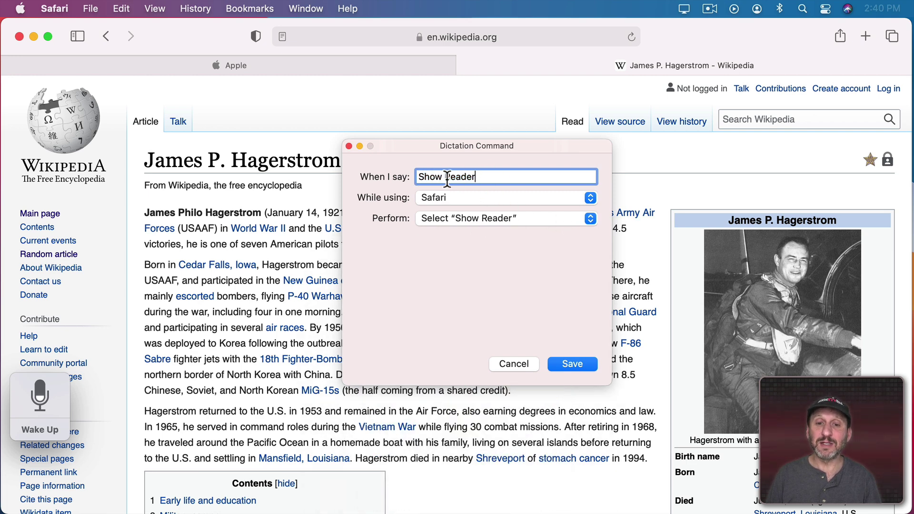
# Step: Save the Show Reader command, then wake Voice Control to switch the article into Reader view
pyautogui.click(573, 364)
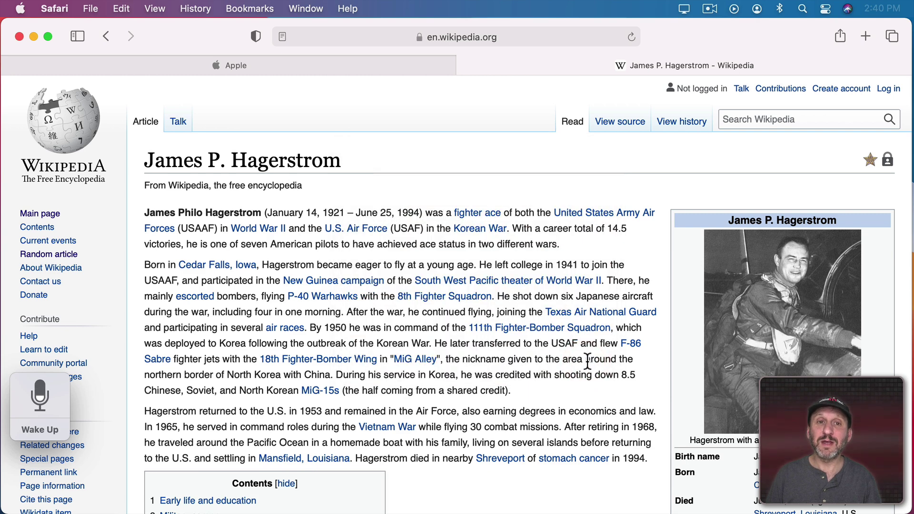
pyautogui.click(48, 426)
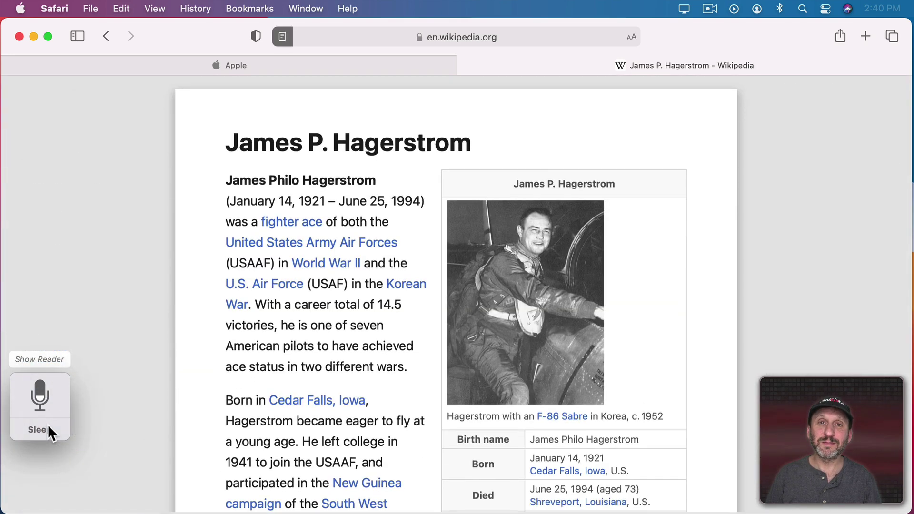
pyautogui.click(47, 427)
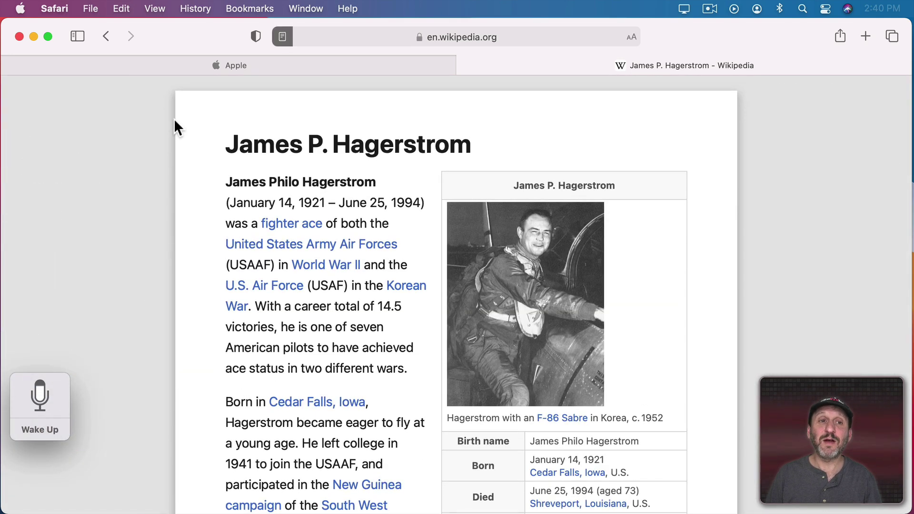
# Step: Capture View > Hide Reader as a voice command limited to Safari and save it
pyautogui.click(156, 8)
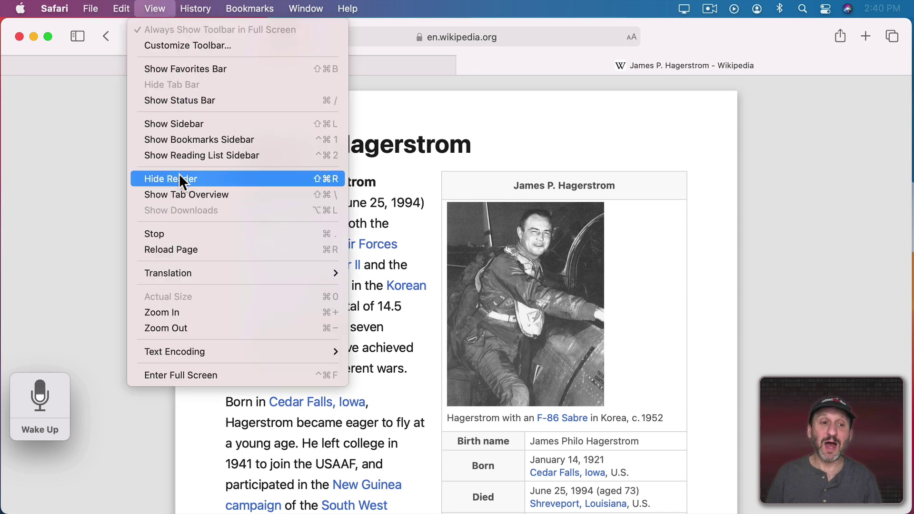
pyautogui.press('Escape')
pyautogui.click(39, 427)
pyautogui.click(154, 8)
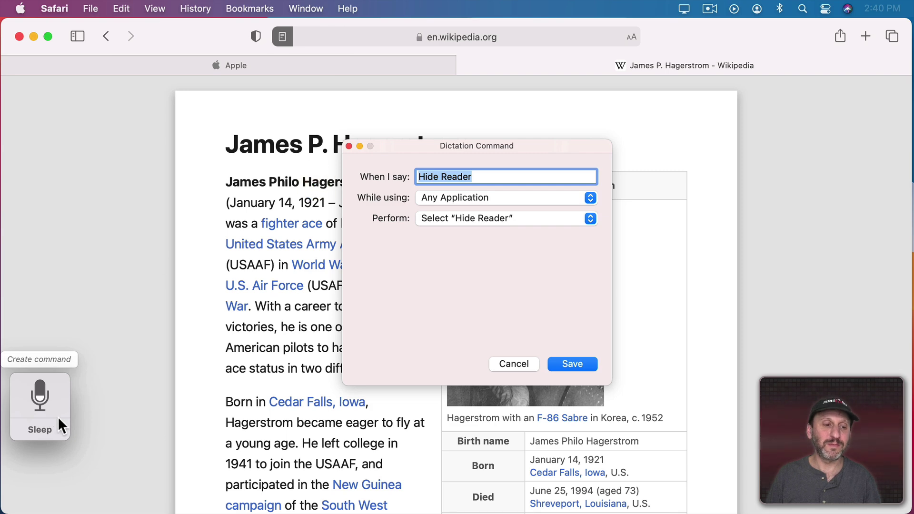
pyautogui.click(54, 420)
pyautogui.click(453, 197)
pyautogui.click(455, 221)
pyautogui.click(564, 361)
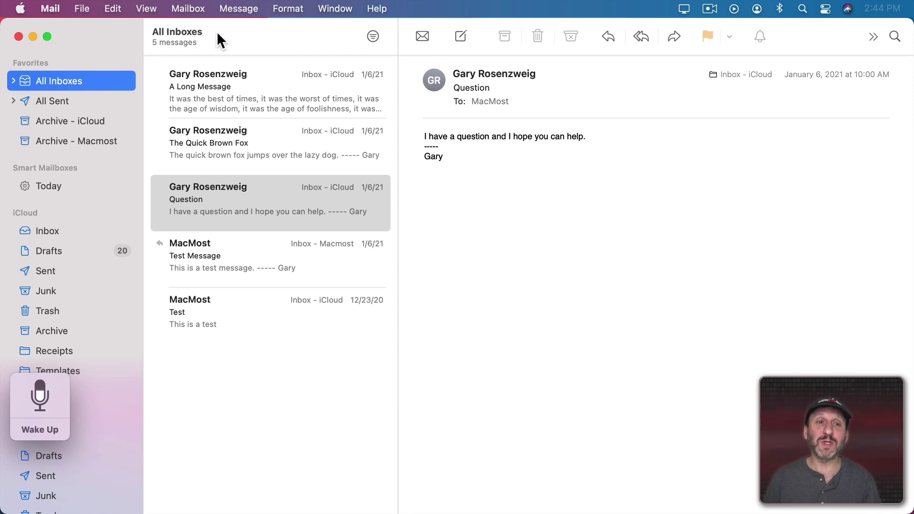
# Step: Capture Mail's Message > Reply menu item as a new voice command
pyautogui.click(236, 9)
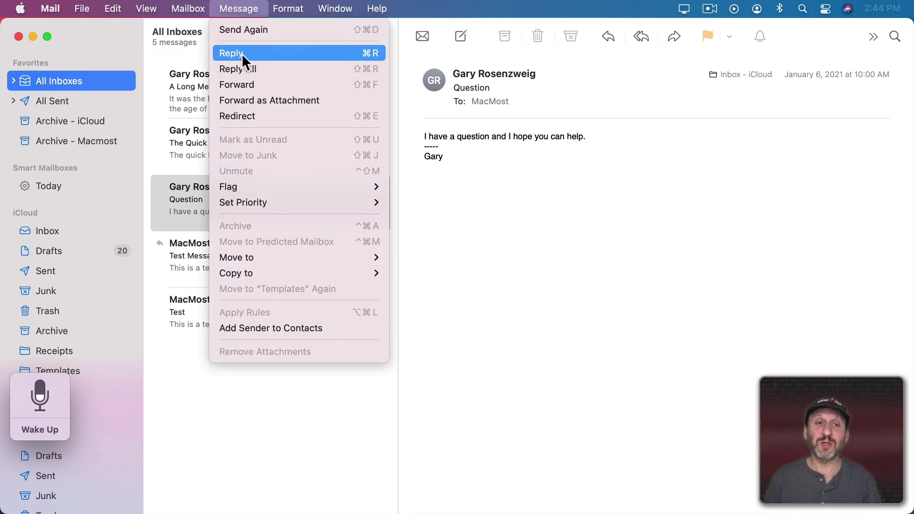
pyautogui.press('Escape')
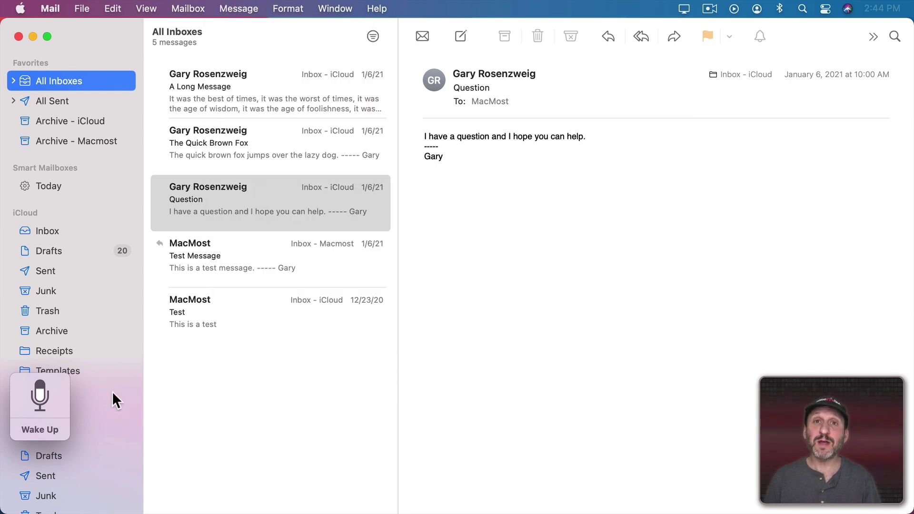
pyautogui.click(45, 430)
pyautogui.click(236, 9)
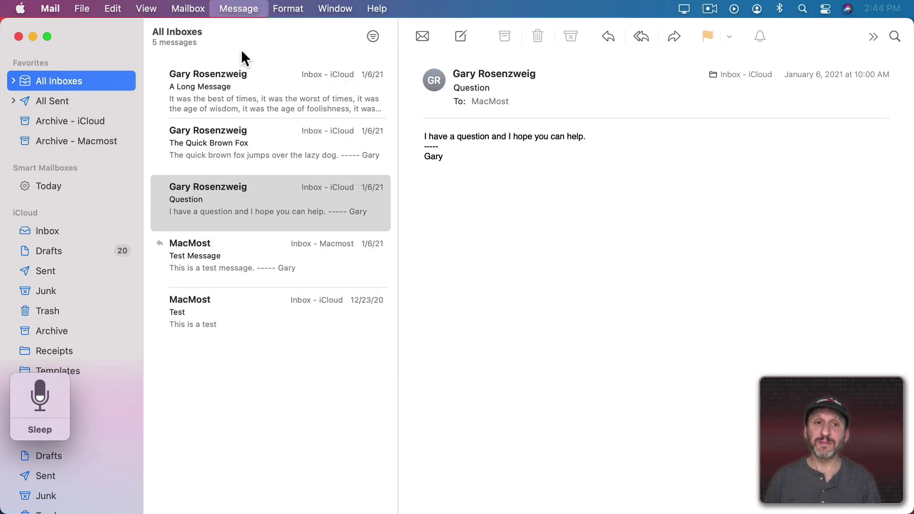
pyautogui.click(28, 419)
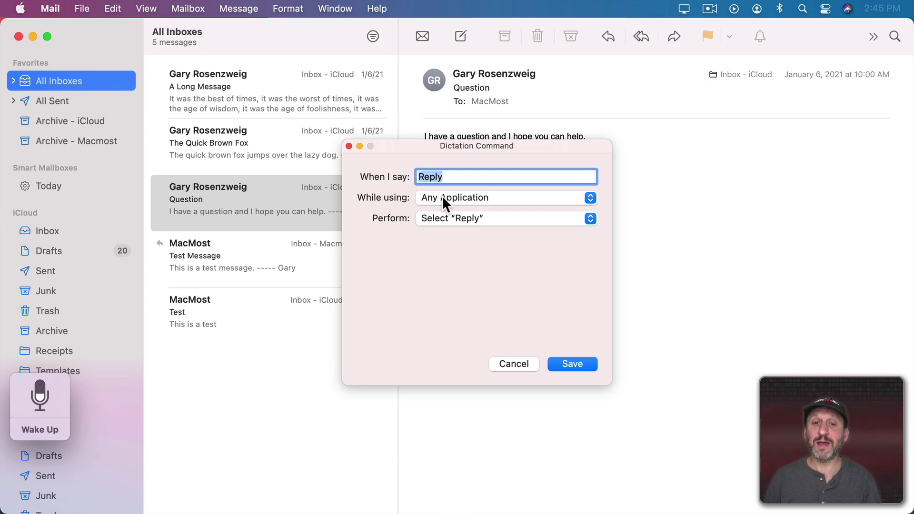
# Step: Limit the command to Mail, extend its phrase to 'Reply To This Message', and save it
pyautogui.click(465, 195)
pyautogui.click(468, 210)
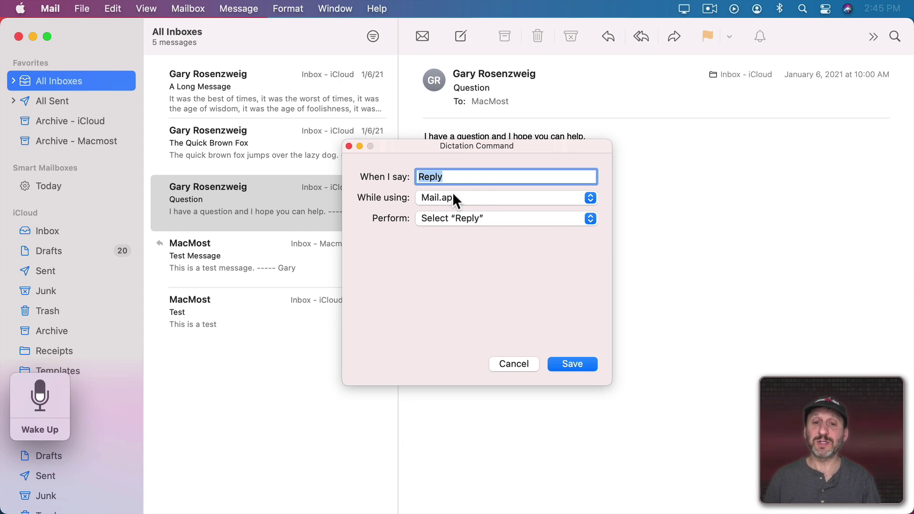
pyautogui.click(440, 178)
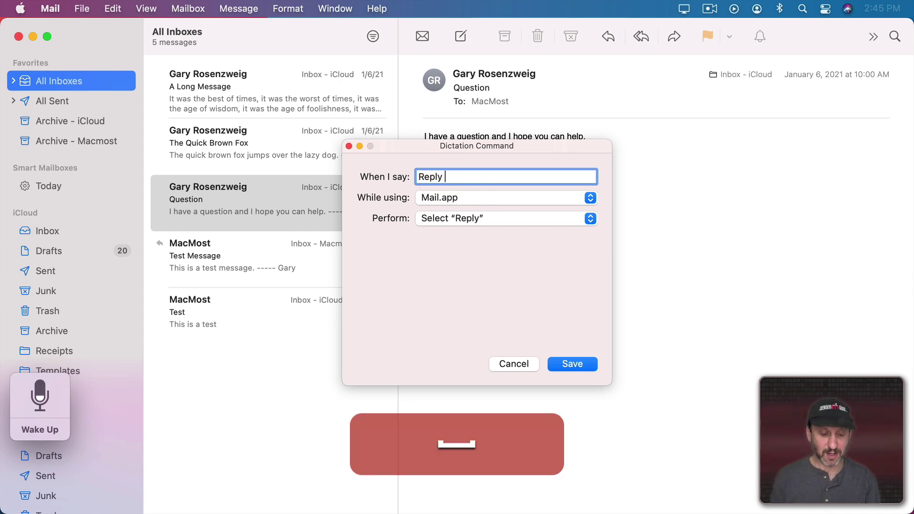
pyautogui.write('To This')
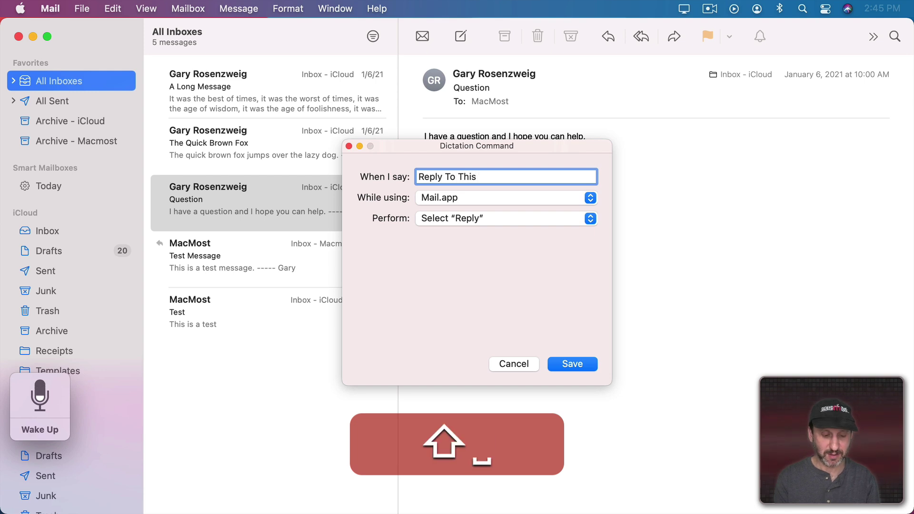
pyautogui.write(' Message')
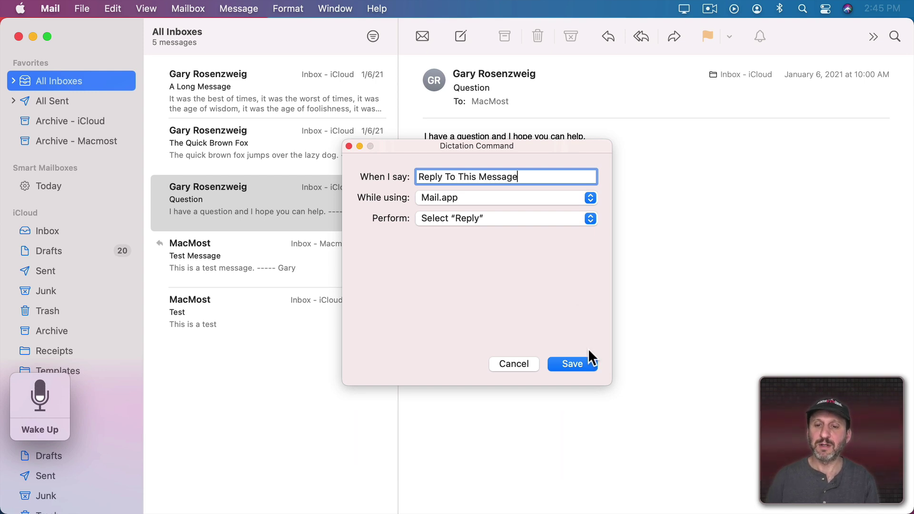
pyautogui.click(572, 364)
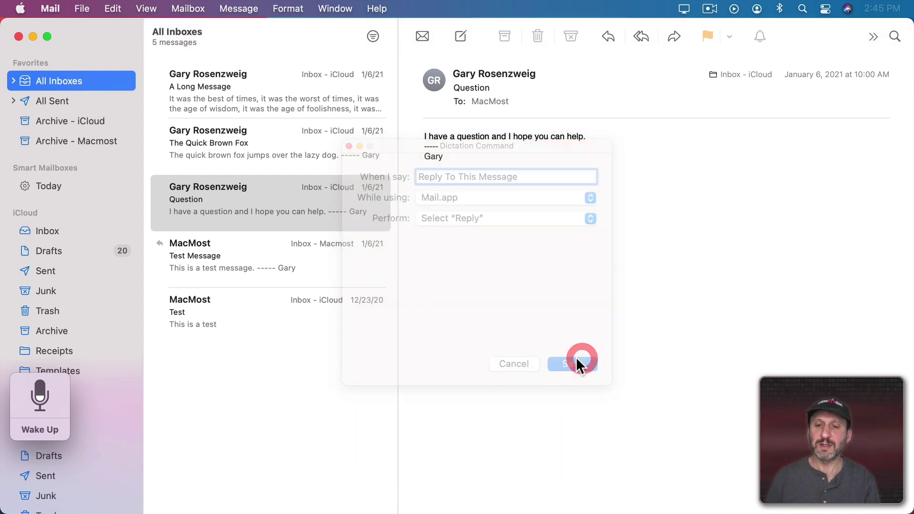
pyautogui.click(40, 429)
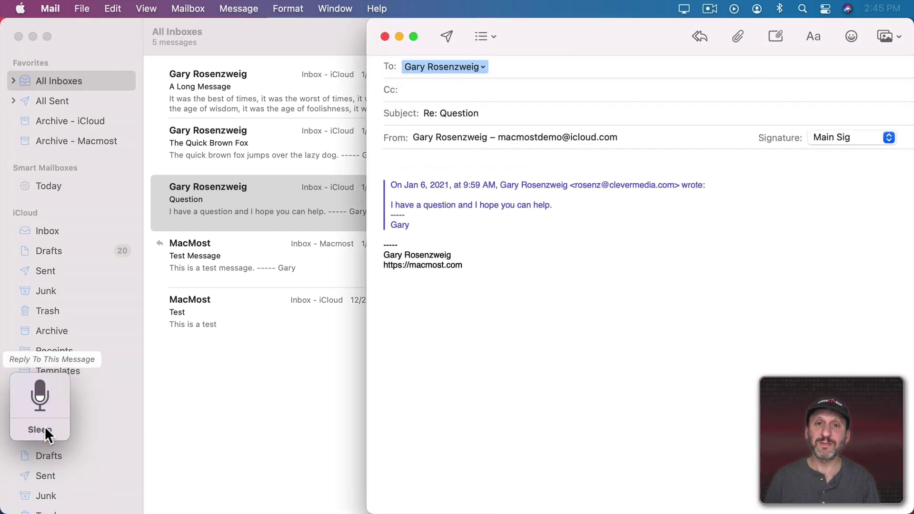
# Step: Look over the Message menu commands, including Send, then return to the 'Re: Question' reply draft
pyautogui.click(46, 429)
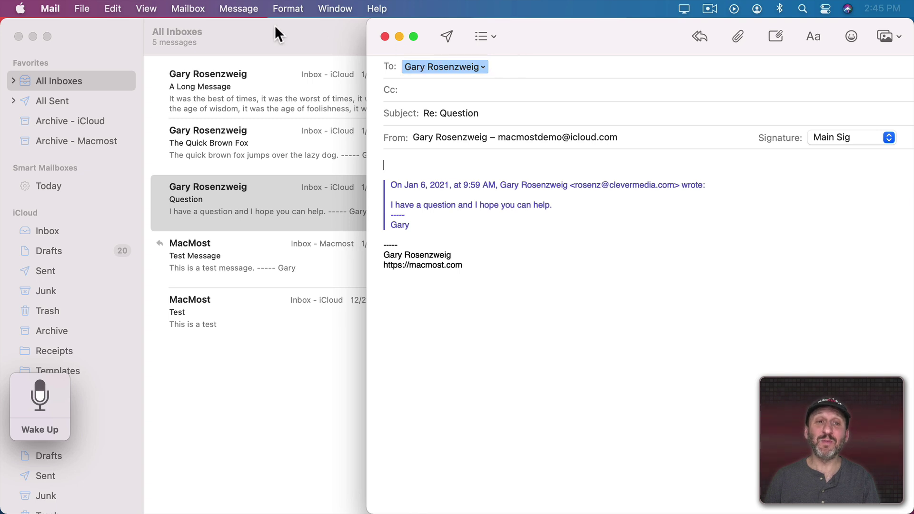
pyautogui.click(244, 10)
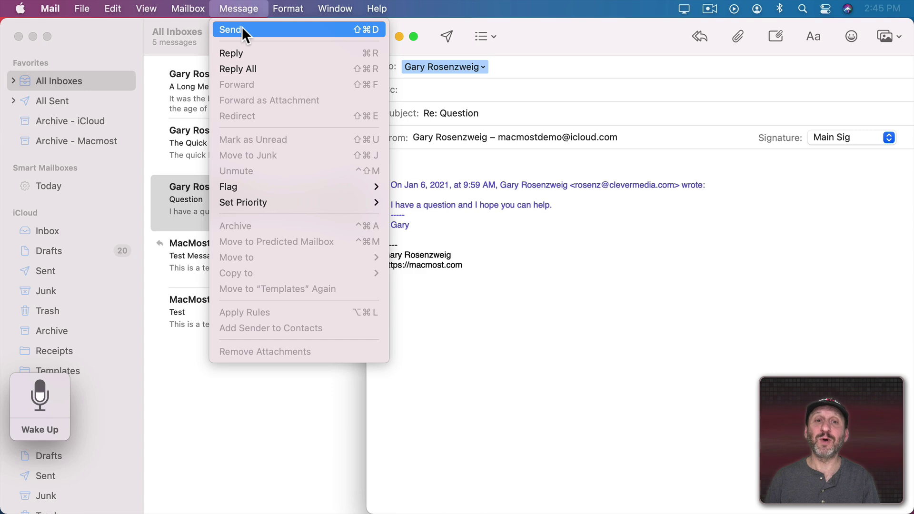
pyautogui.click(247, 7)
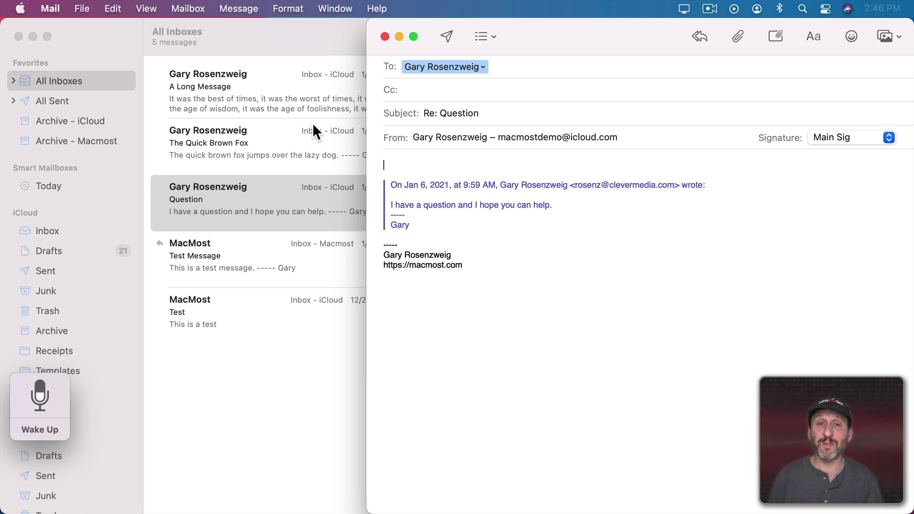
pyautogui.click(237, 9)
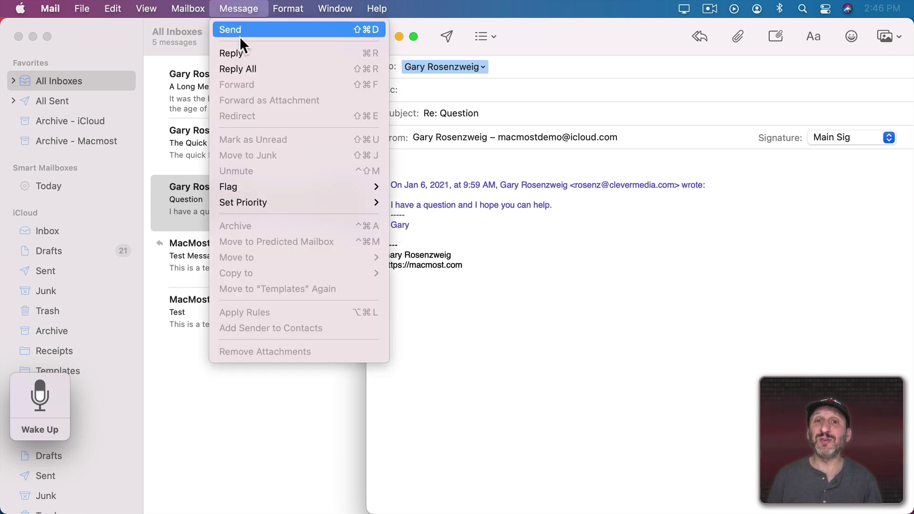
pyautogui.click(570, 37)
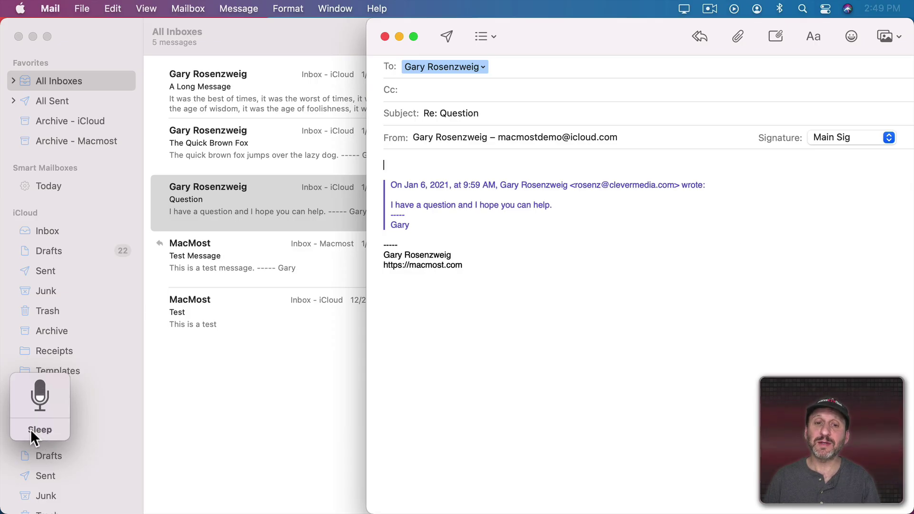
# Step: Create a Mail-only 'standard start to an email message' command that pastes the dictation-apology sentence
pyautogui.click(29, 429)
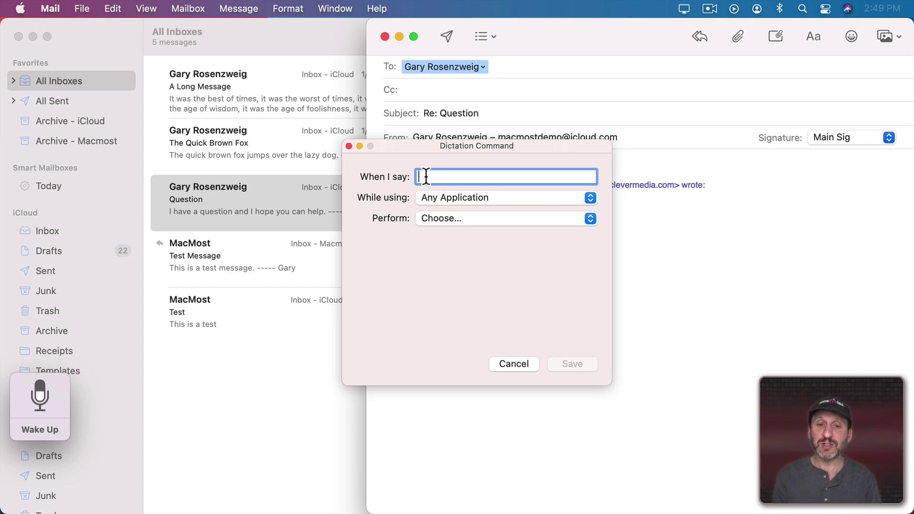
pyautogui.press('shift')
pyautogui.write('standard start to an email message')
pyautogui.click(456, 197)
pyautogui.click(455, 210)
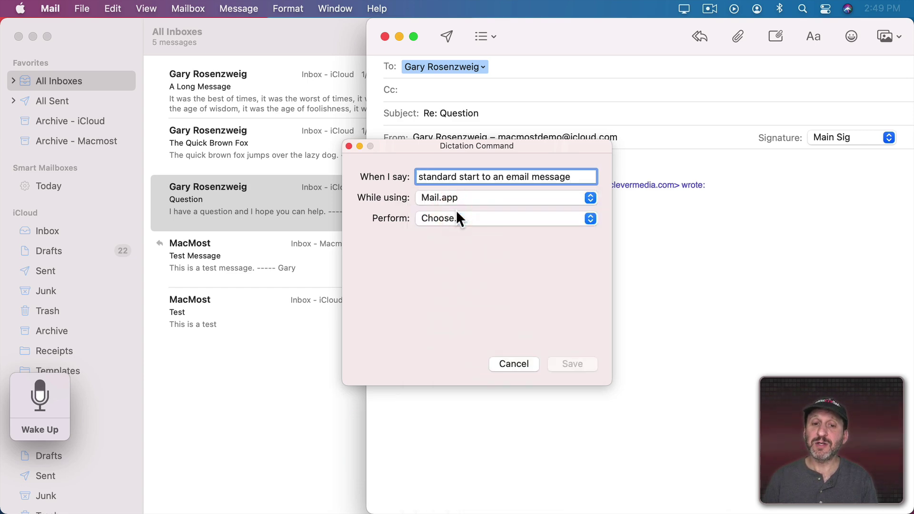
pyautogui.click(443, 219)
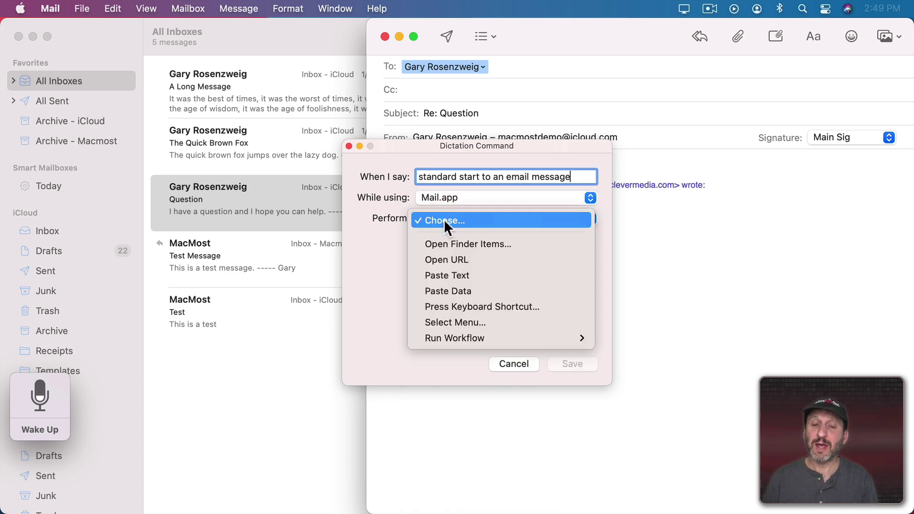
pyautogui.click(456, 274)
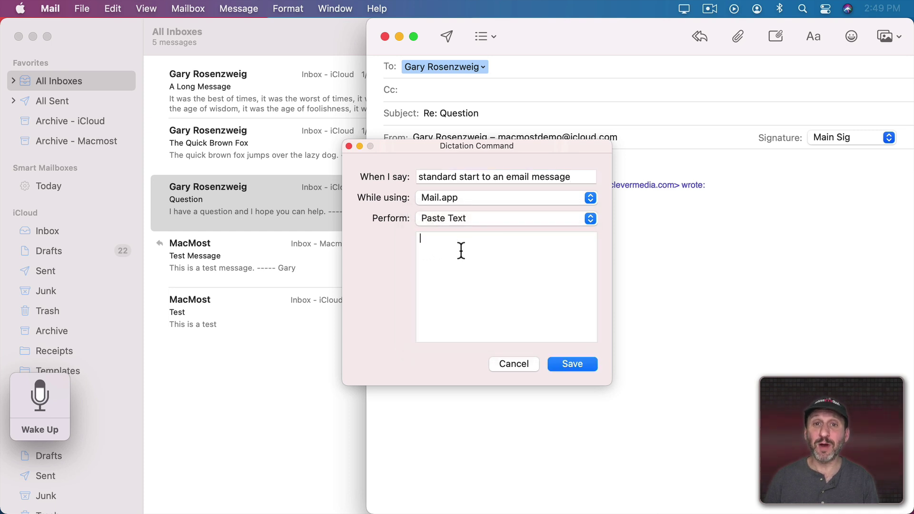
pyautogui.write('Please excuse any errors in this message as I am typing using dictation. Thanks!')
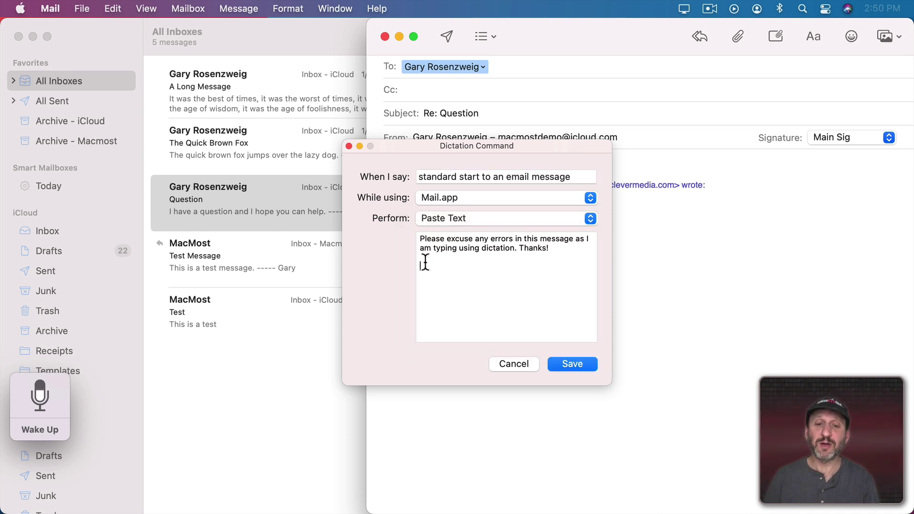
pyautogui.click(572, 366)
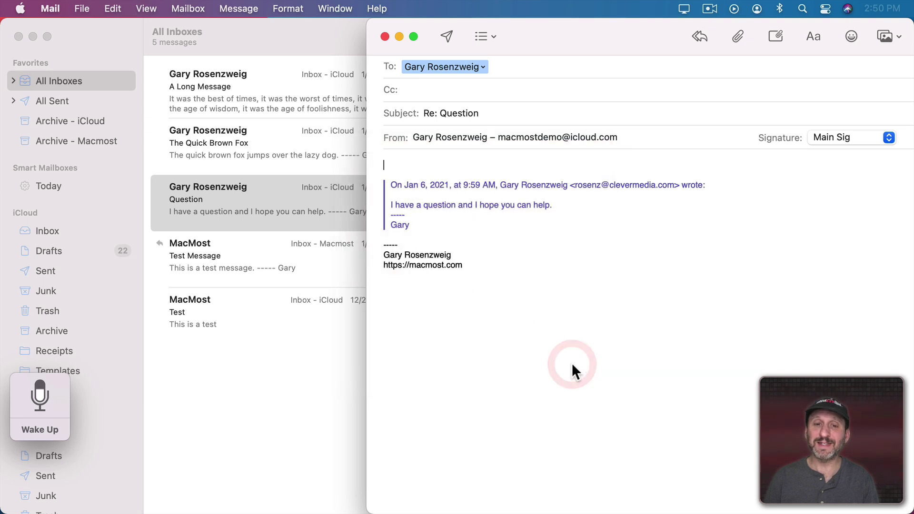
pyautogui.click(44, 429)
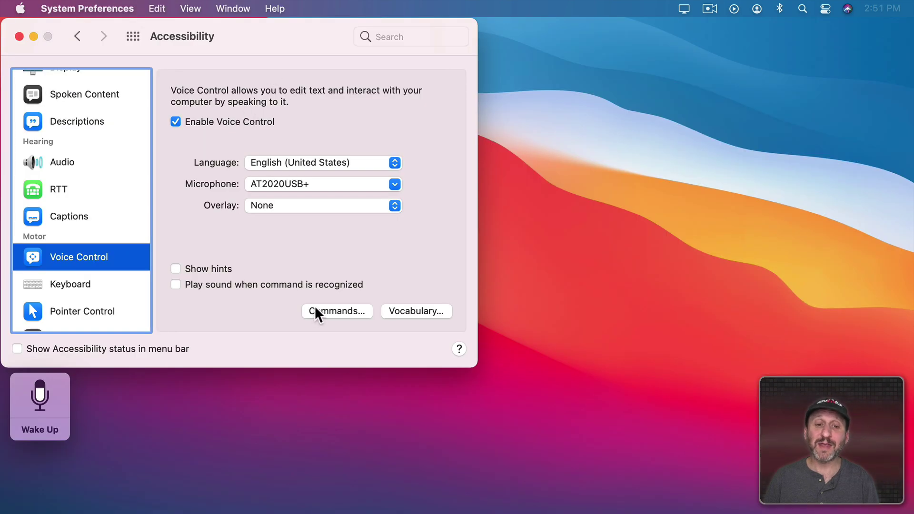
# Step: Add a new custom voice command whose action is Open Finder Items
pyautogui.click(326, 310)
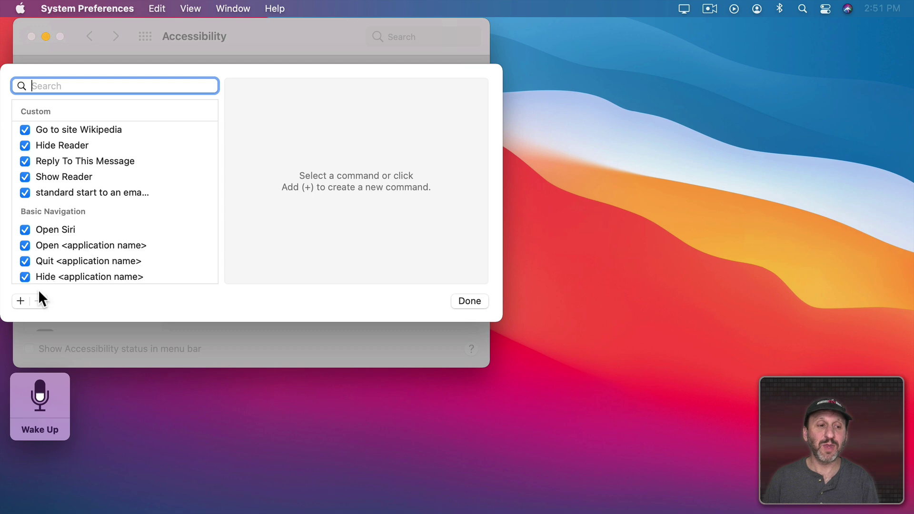
pyautogui.click(20, 300)
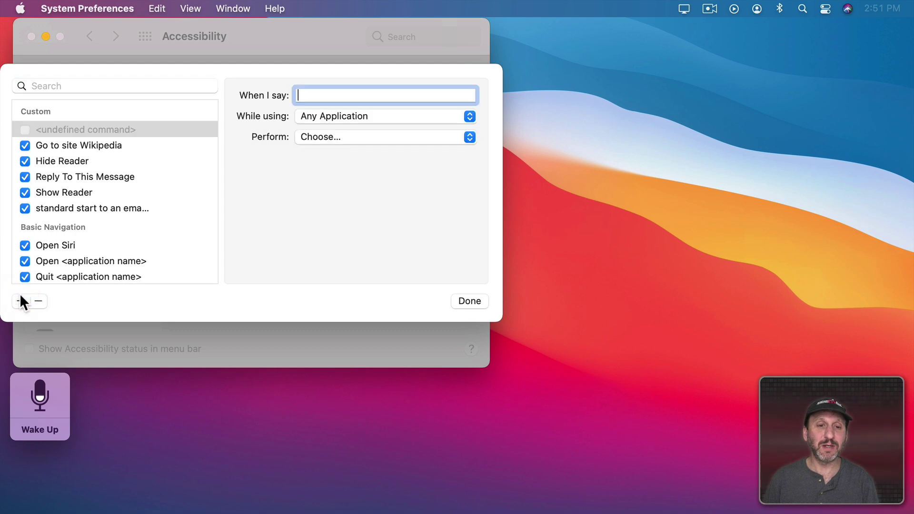
pyautogui.click(344, 137)
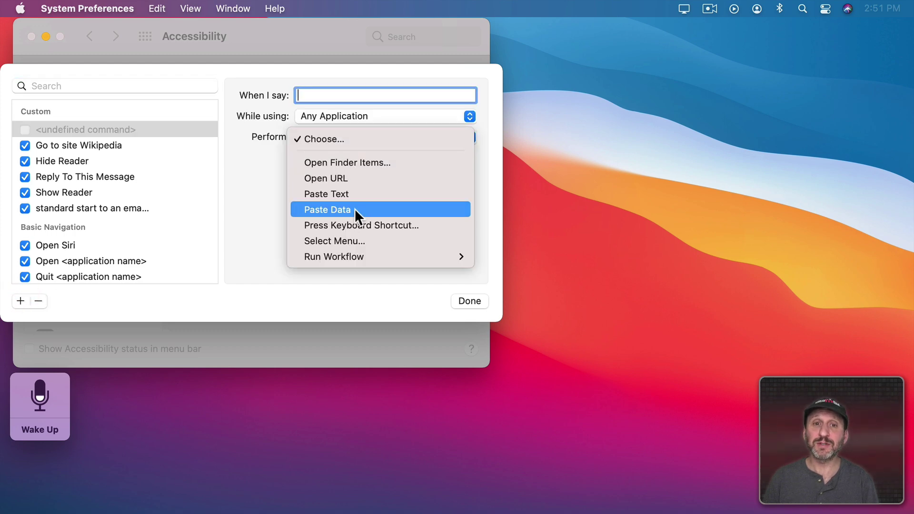
pyautogui.click(360, 224)
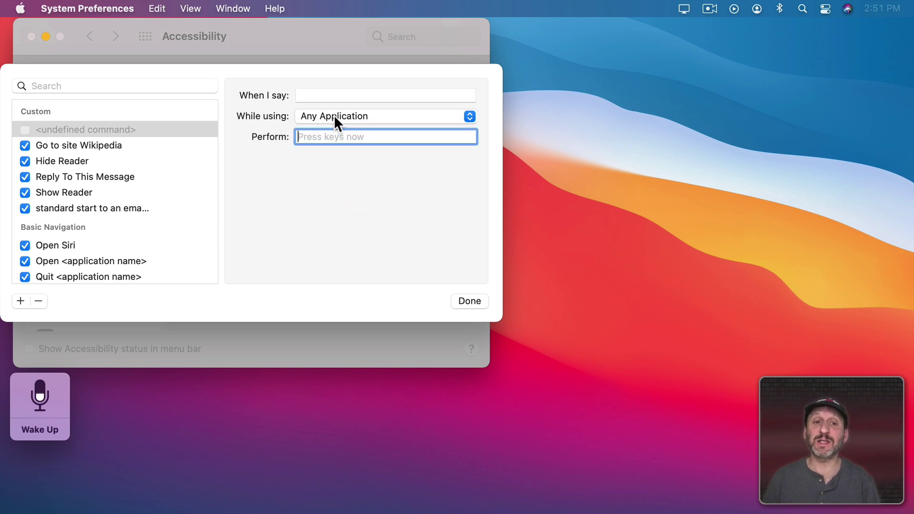
pyautogui.click(334, 158)
pyautogui.click(335, 138)
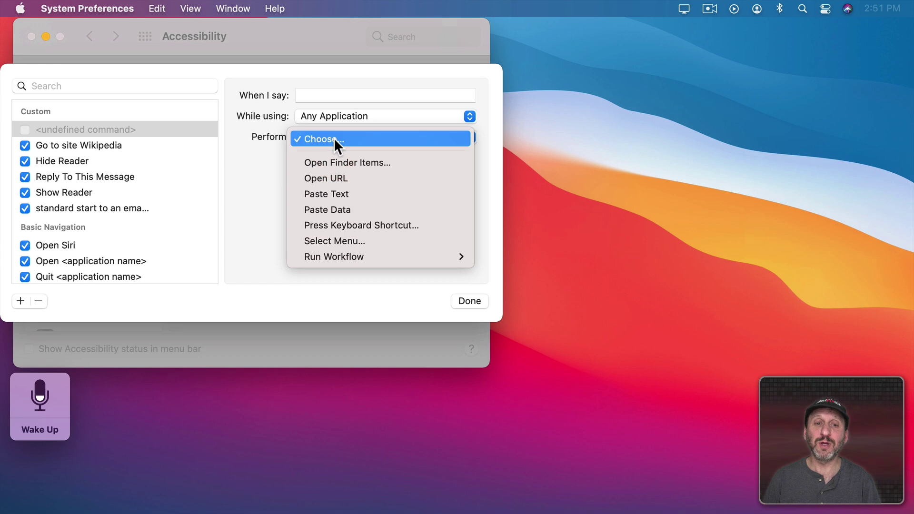
pyautogui.click(353, 242)
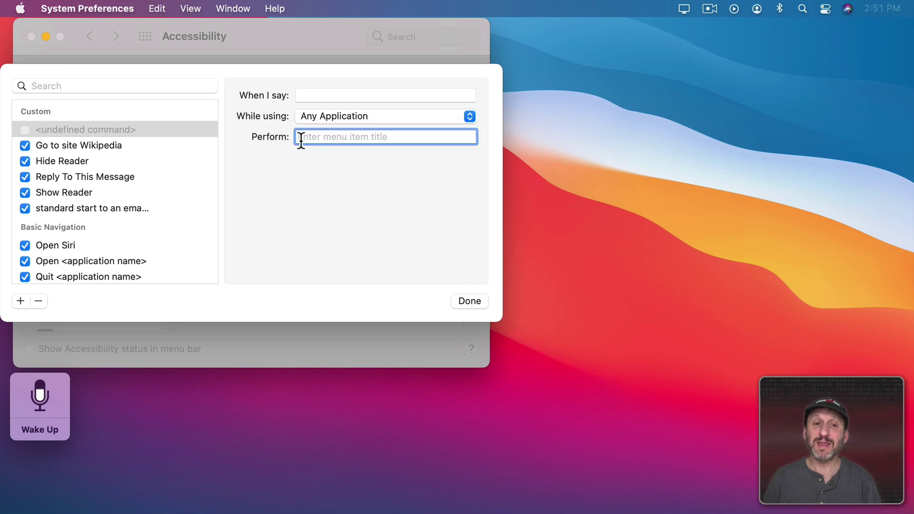
pyautogui.click(395, 137)
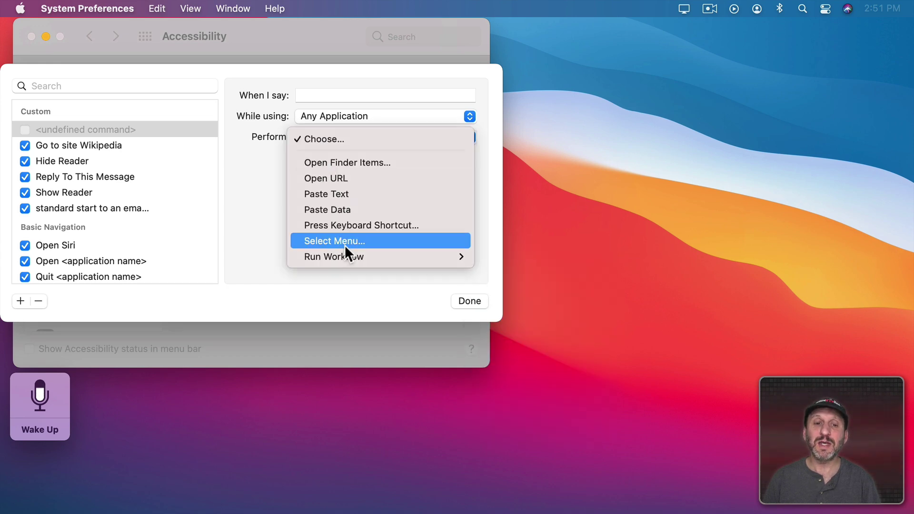
pyautogui.moveTo(345, 254)
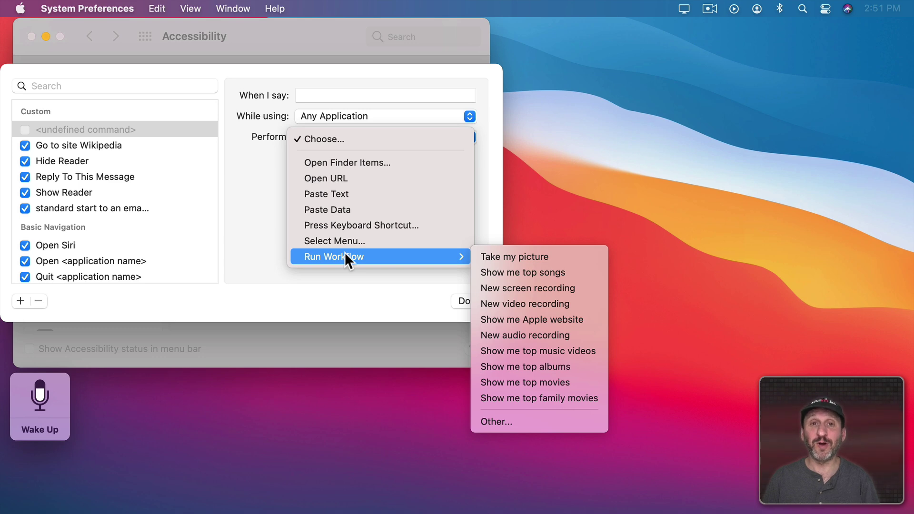
pyautogui.click(340, 158)
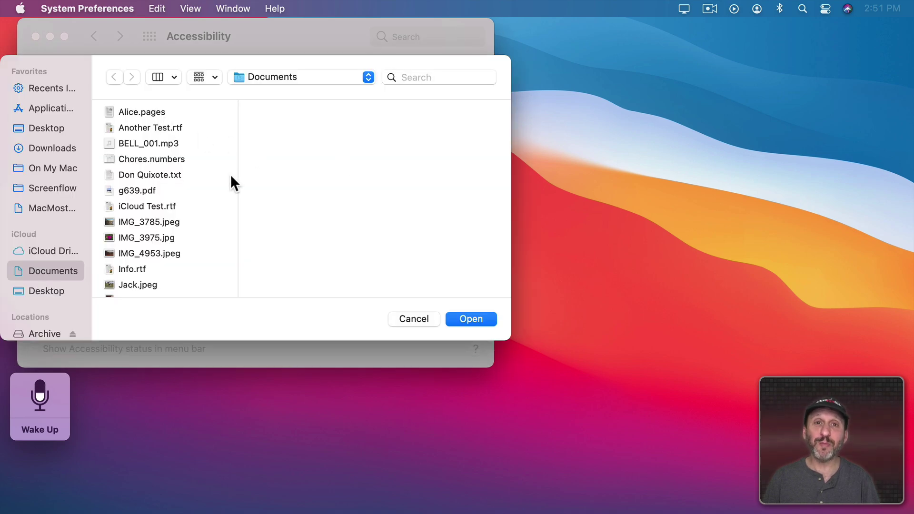
# Step: Choose Another Test.rtf, IMG_3785.jpeg and OceanRocks.mov as the files the command opens
pyautogui.click(136, 127)
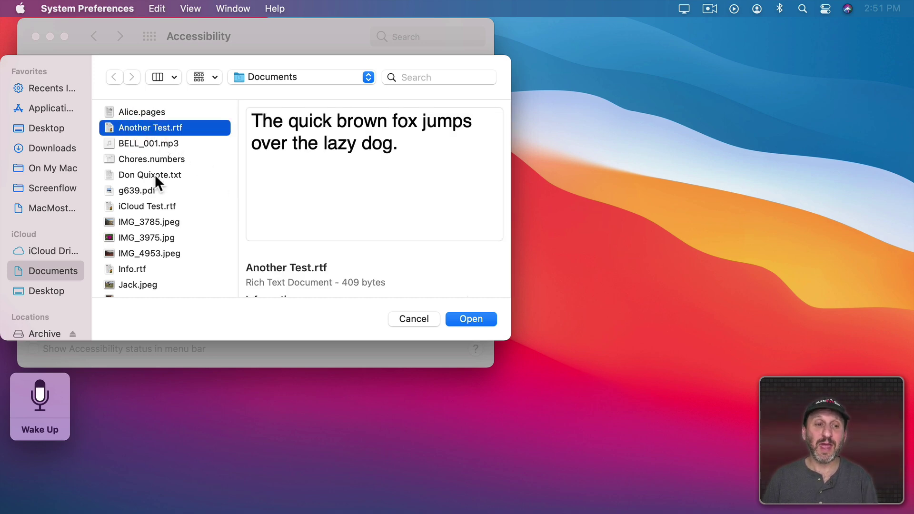
pyautogui.keyDown('super'); pyautogui.click(131, 222); pyautogui.keyUp('super')
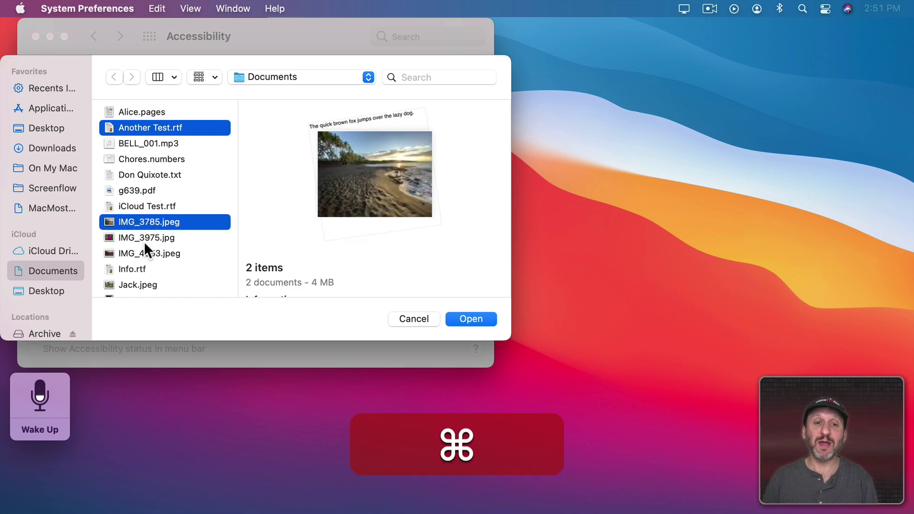
pyautogui.scroll(-5, 152, 265)
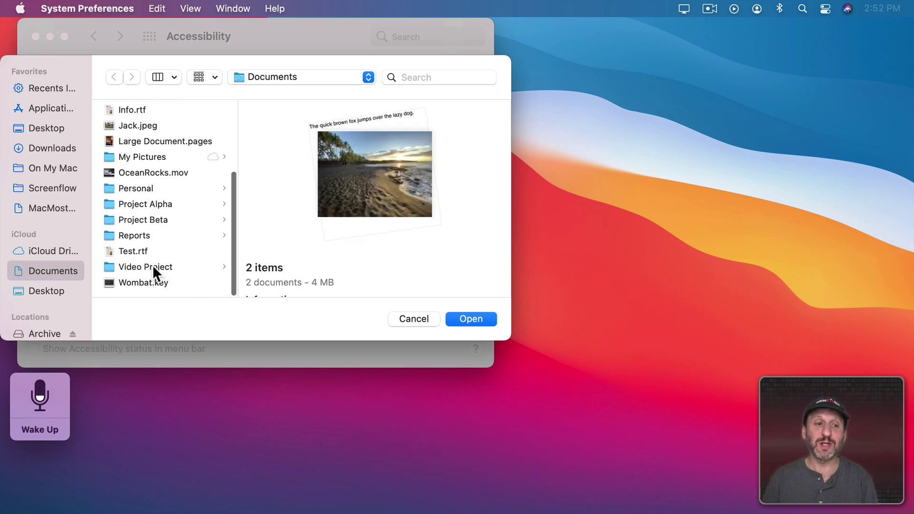
pyautogui.keyDown('super'); pyautogui.click(147, 173); pyautogui.keyUp('super')
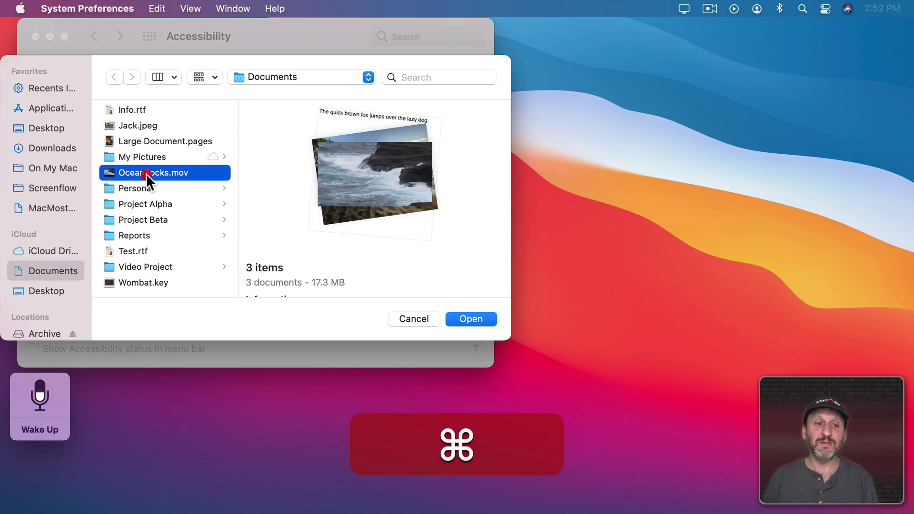
pyautogui.click(469, 319)
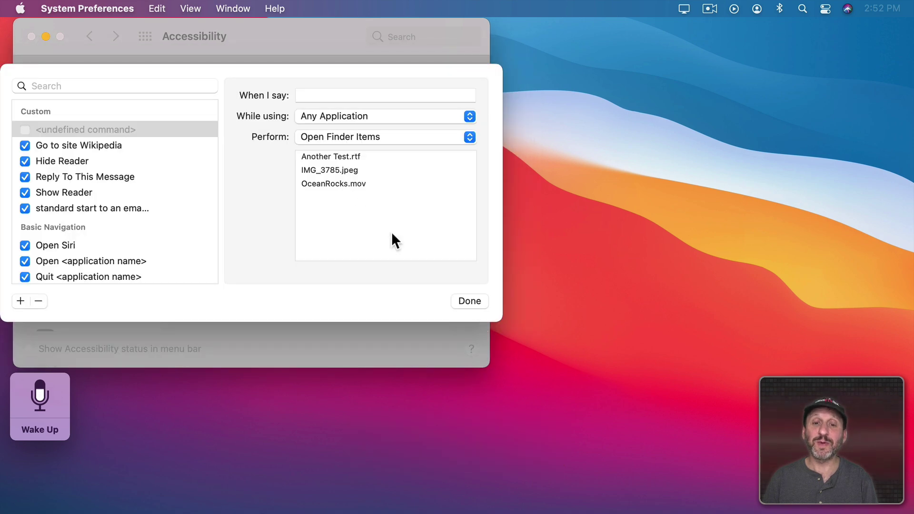
# Step: Set the command's phrase to 'open my project files' and finish
pyautogui.click(316, 94)
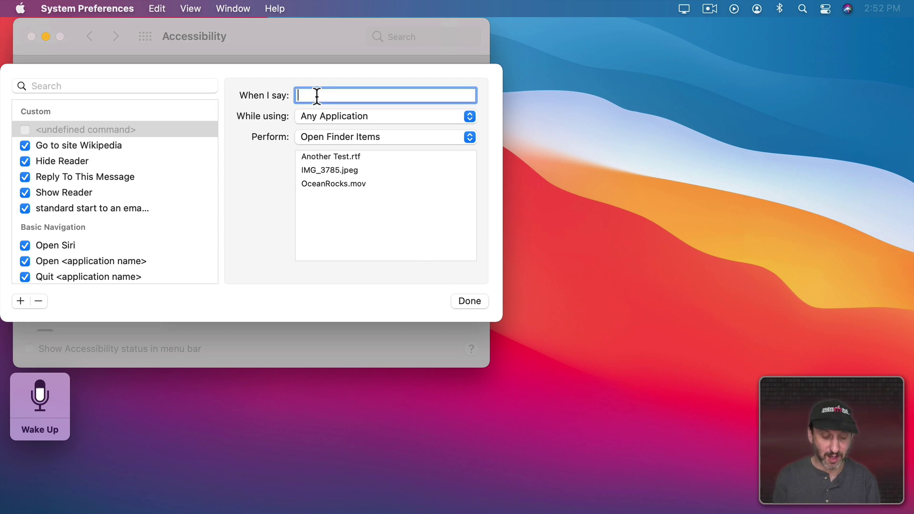
pyautogui.write('open my project files')
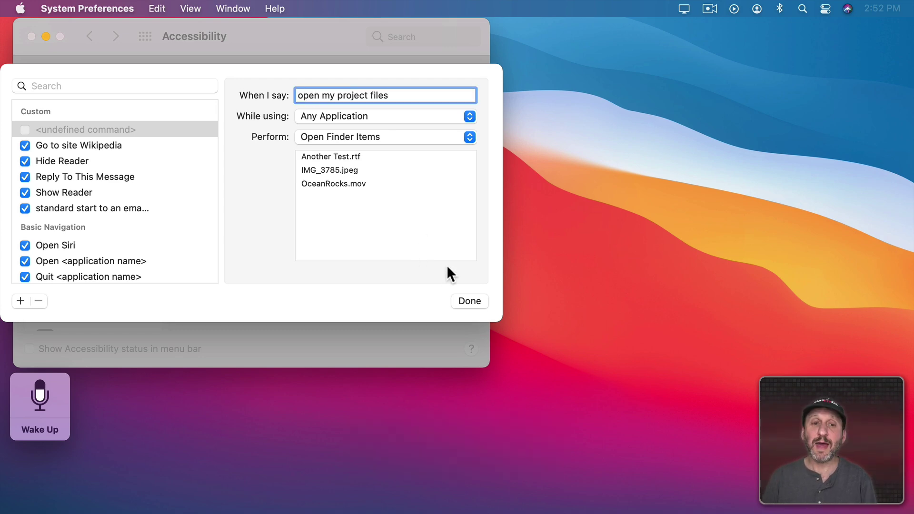
pyautogui.click(469, 301)
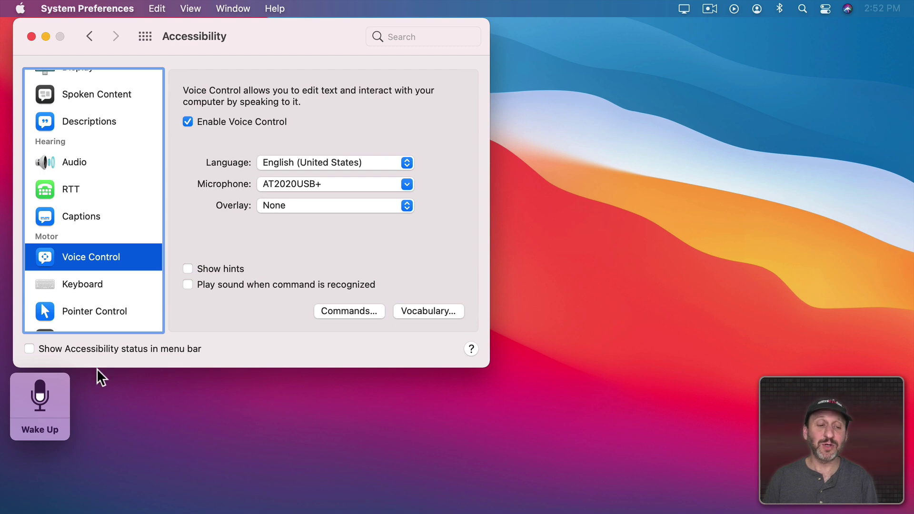
pyautogui.click(37, 423)
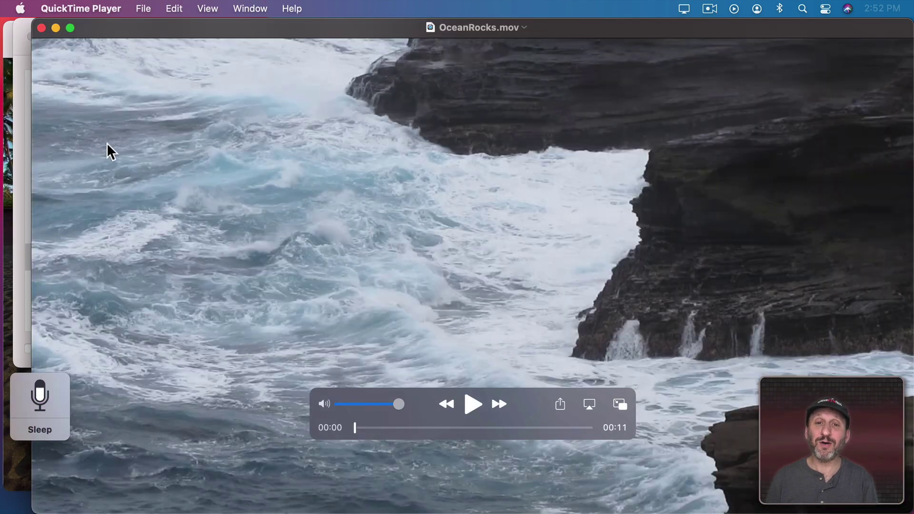
pyautogui.click(41, 28)
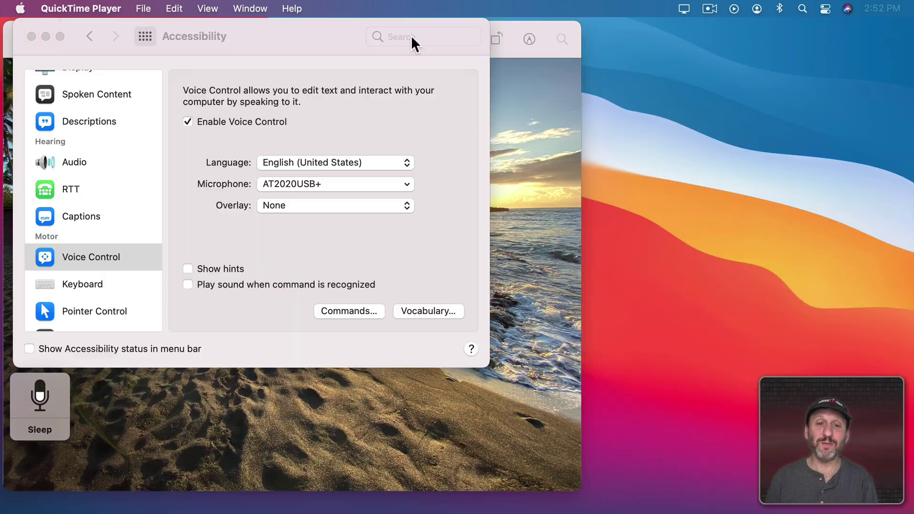
pyautogui.click(541, 94)
pyautogui.click(21, 39)
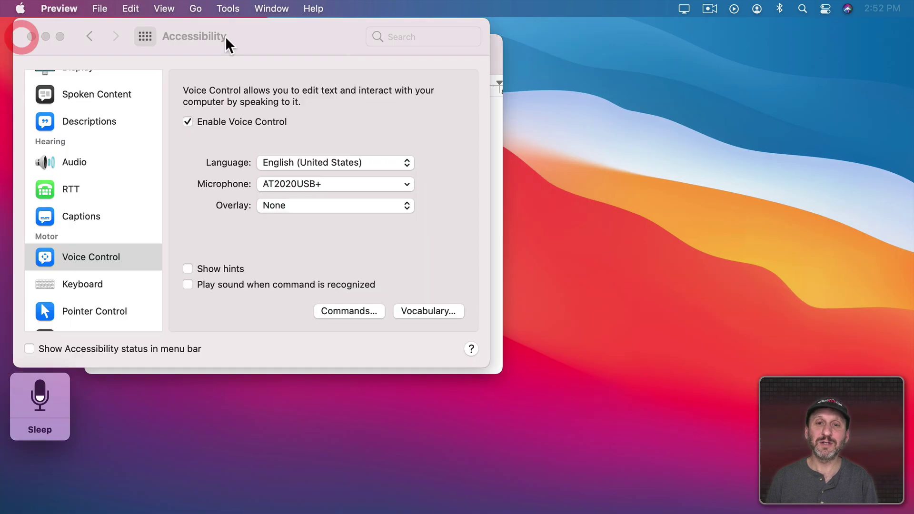
pyautogui.click(499, 122)
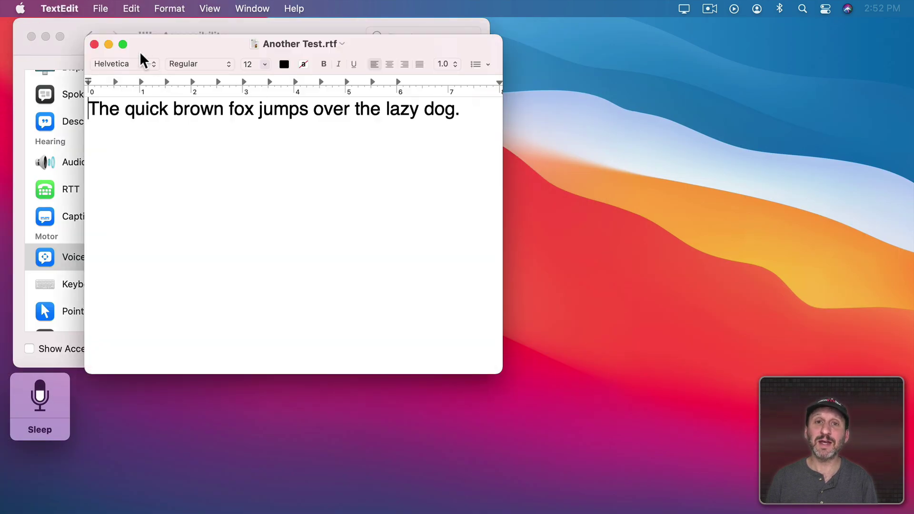
pyautogui.click(91, 43)
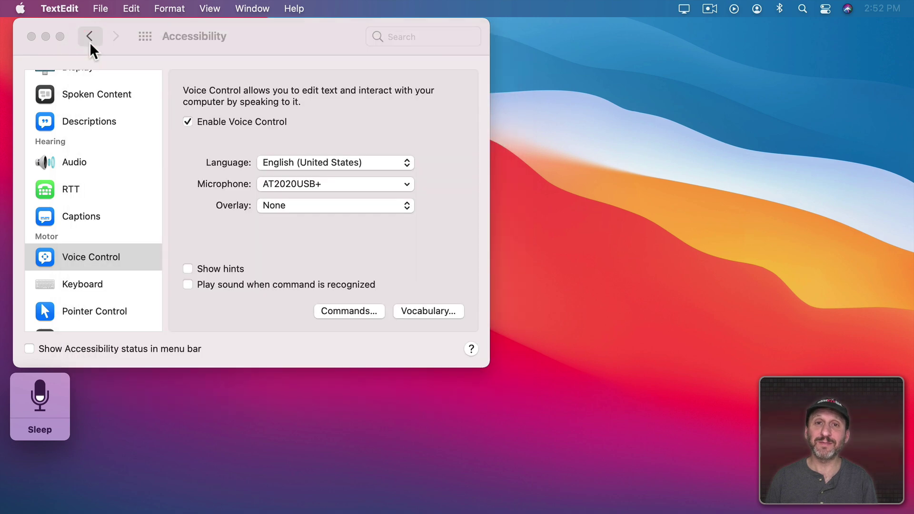